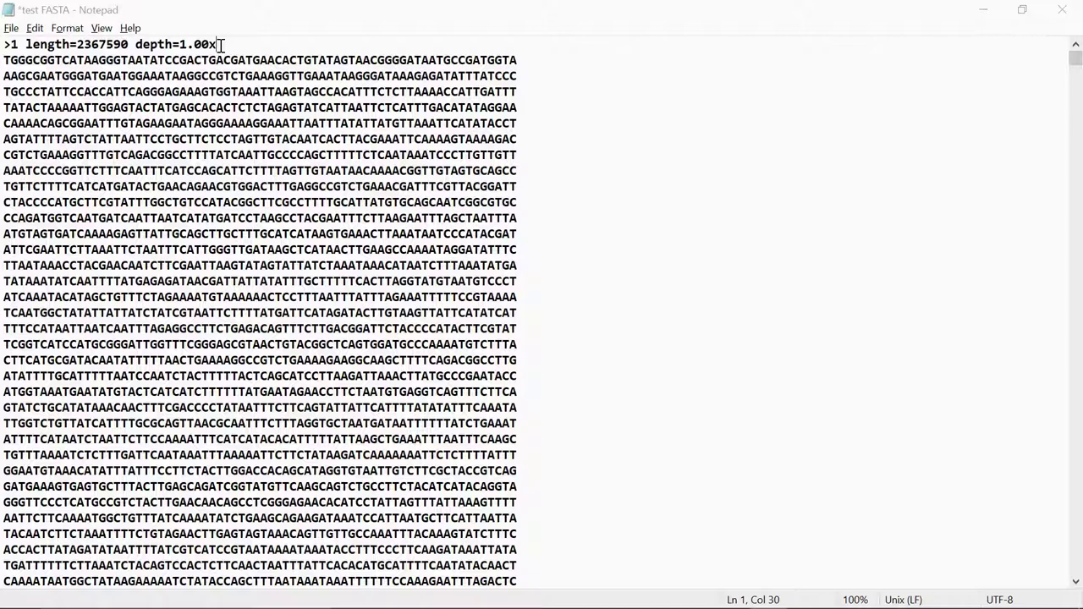
- Search the FASTA file for >2 and highlight circular=true on contig 2's header
key("ctrl+f")
type(">2")
key("Return")
scroll(463, 330, "down", 3)
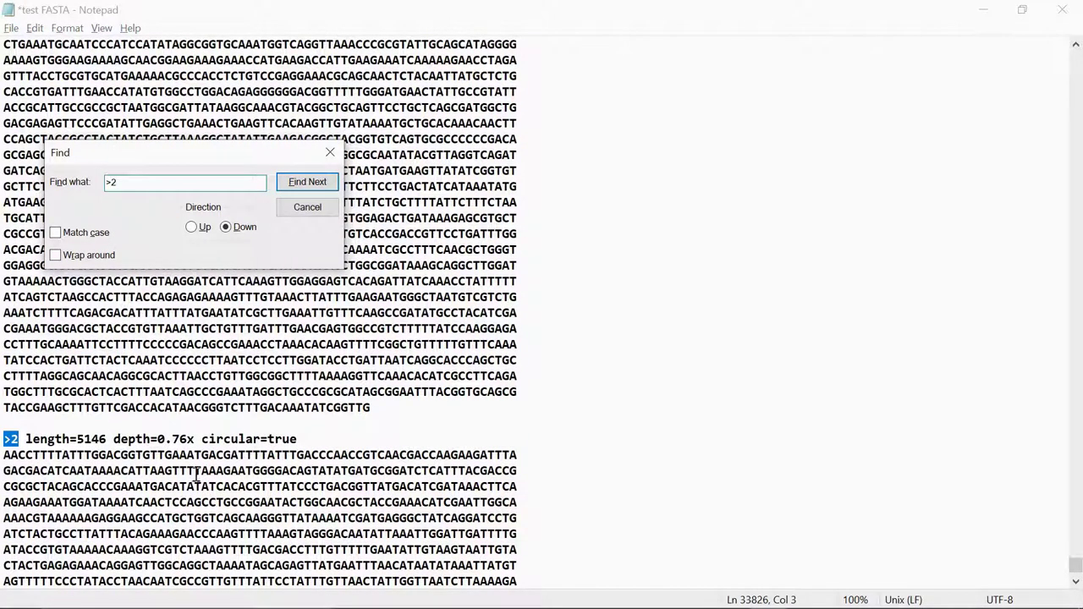
left_click_drag(203, 438, 297, 438)
scroll(632, 462, "down", 4)
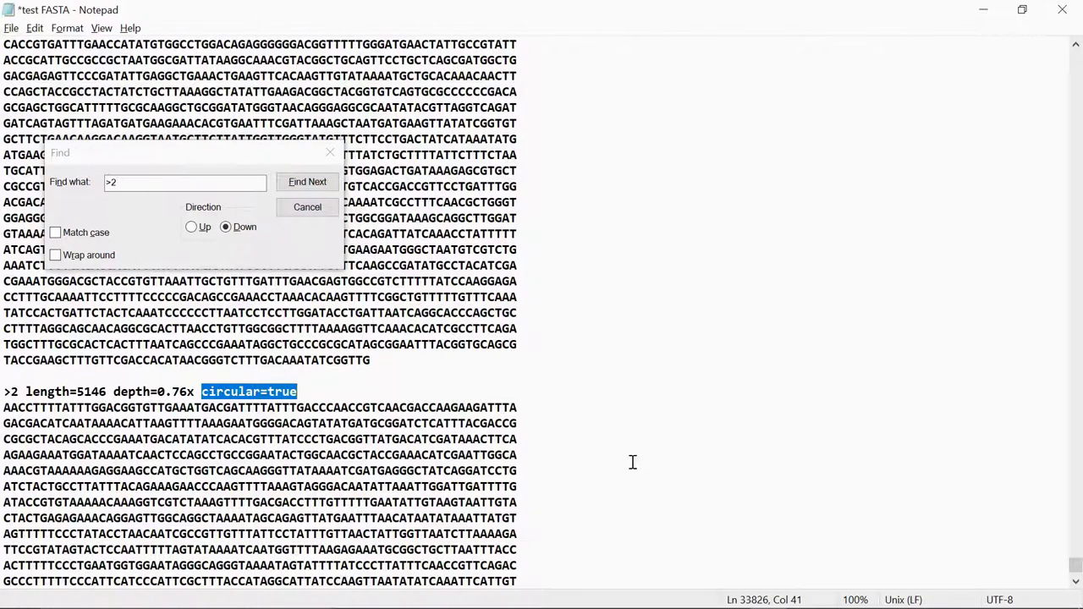
scroll(632, 462, "up", 2)
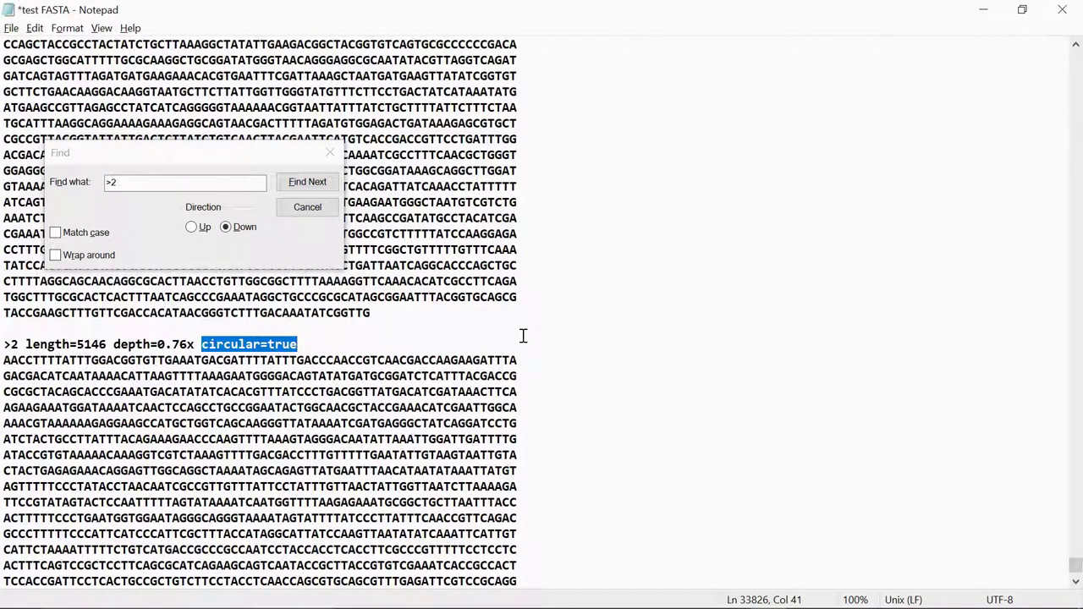
left_click(307, 207)
- Select the first lines of contig 2's sequence
scroll(364, 354, "down", 1)
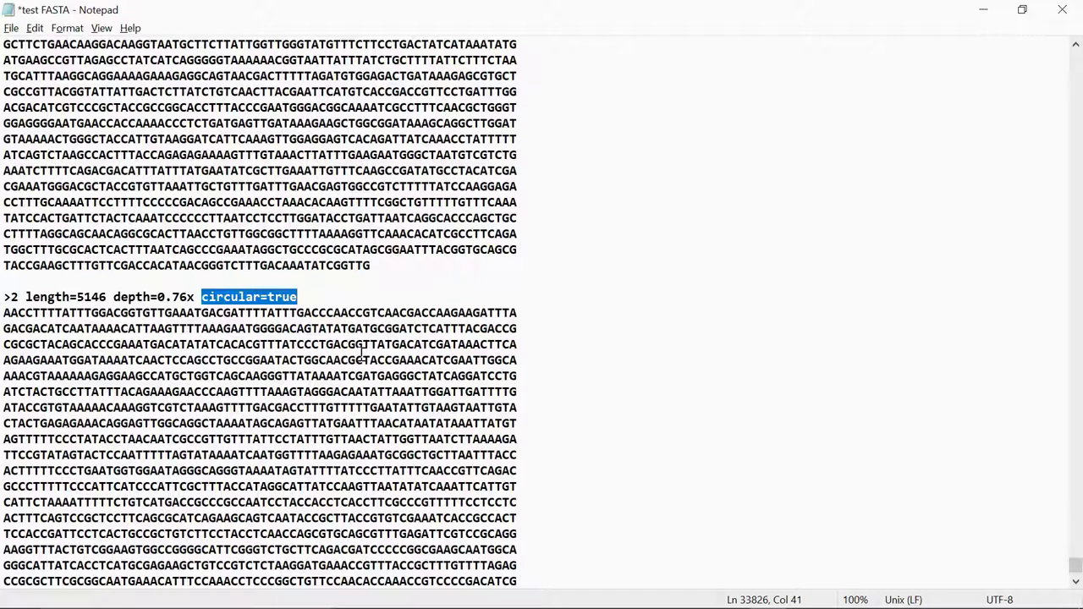
scroll(362, 353, "down", 1)
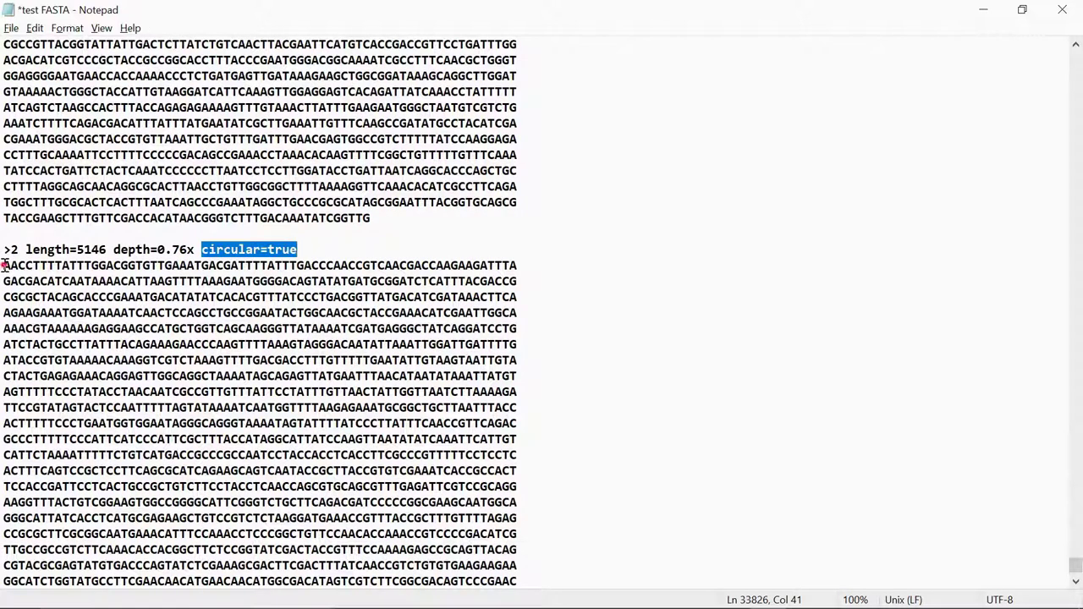
left_click_drag(4, 265, 92, 359)
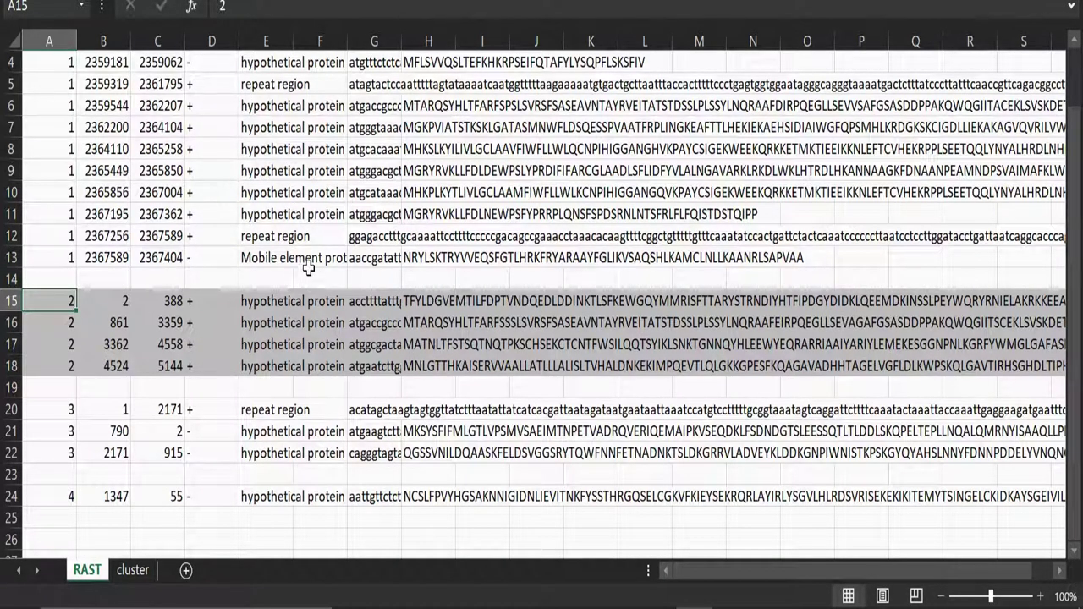
- Select rows 15 to 18 of the RAST sheet, holding contig 2's four genes
left_click_drag(7, 301, 4, 366)
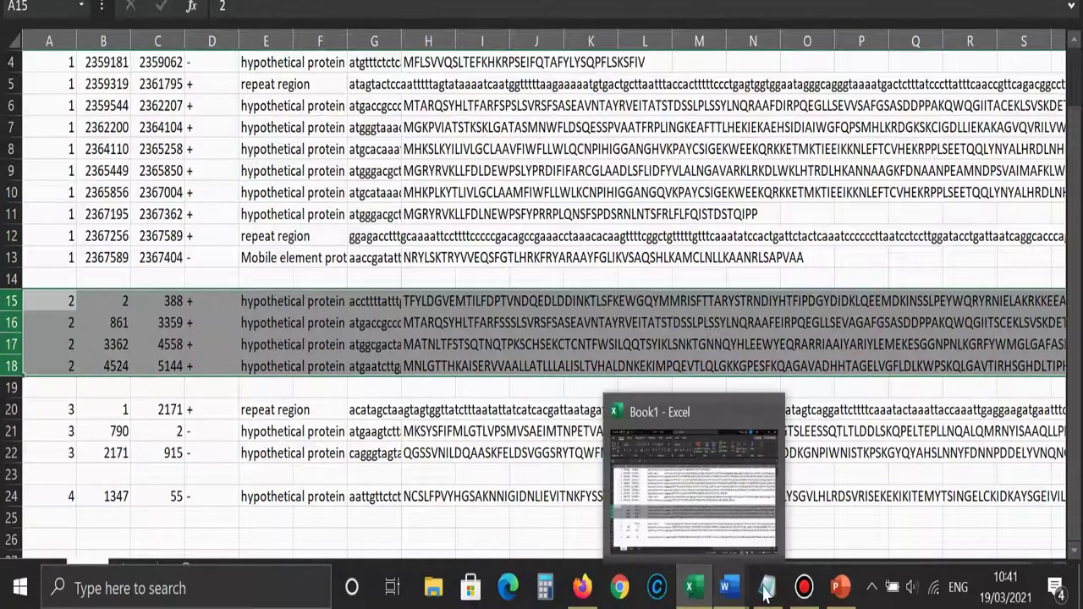
mouse_move(766, 588)
mouse_move(756, 505)
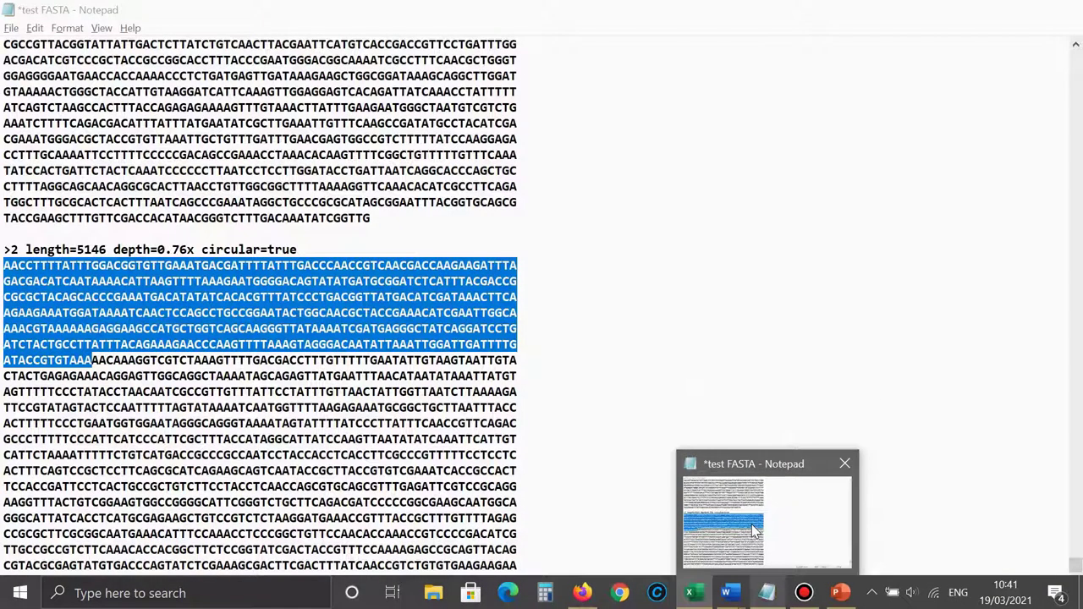
left_click(755, 531)
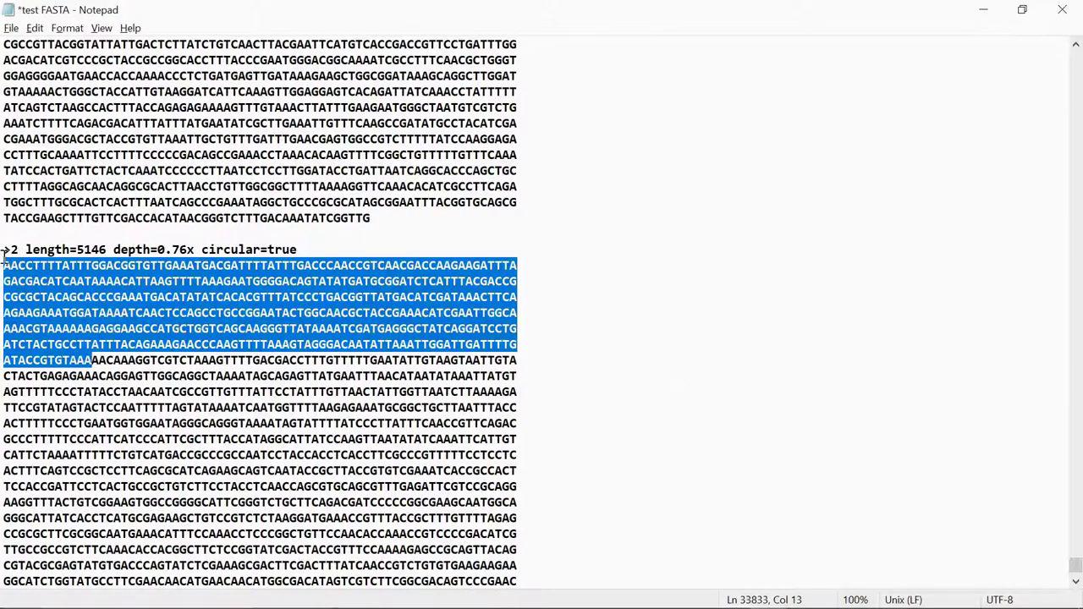
left_click_drag(4, 250, 272, 505)
scroll(597, 381, "up", 20)
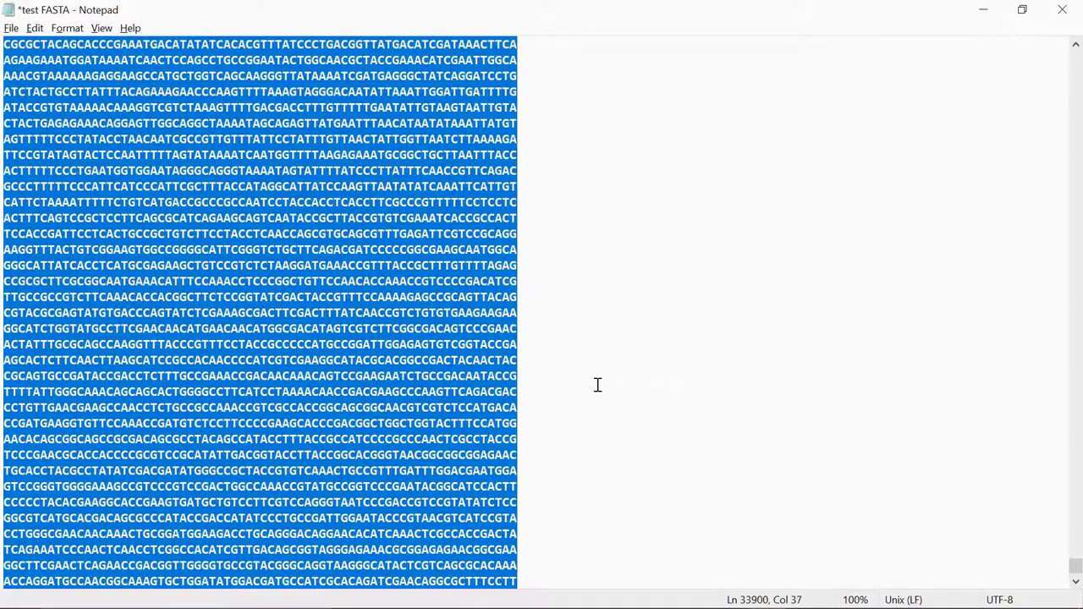
left_click(313, 237)
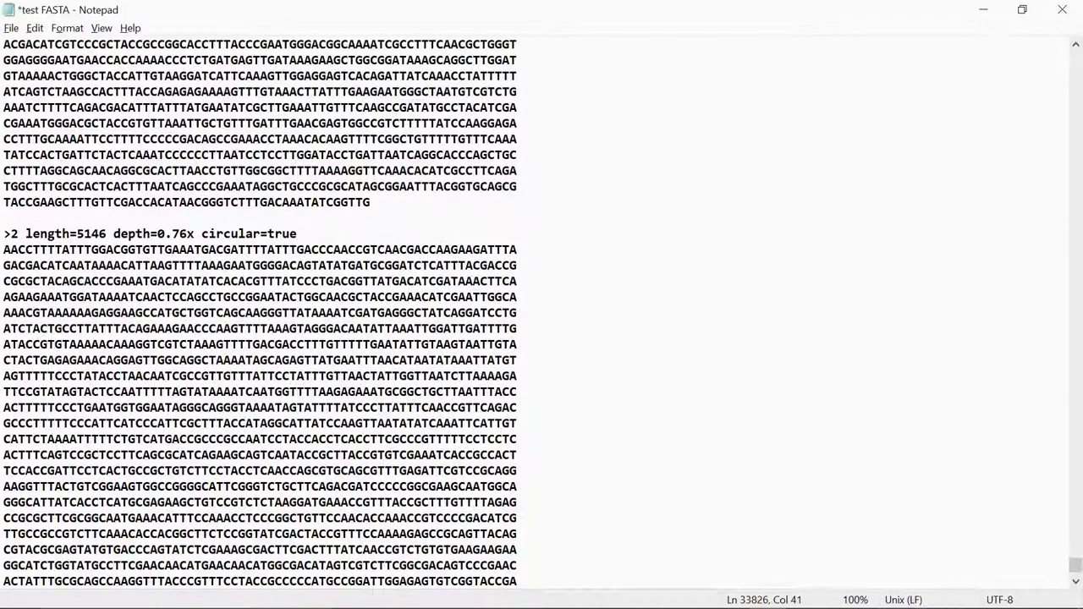
mouse_move(692, 592)
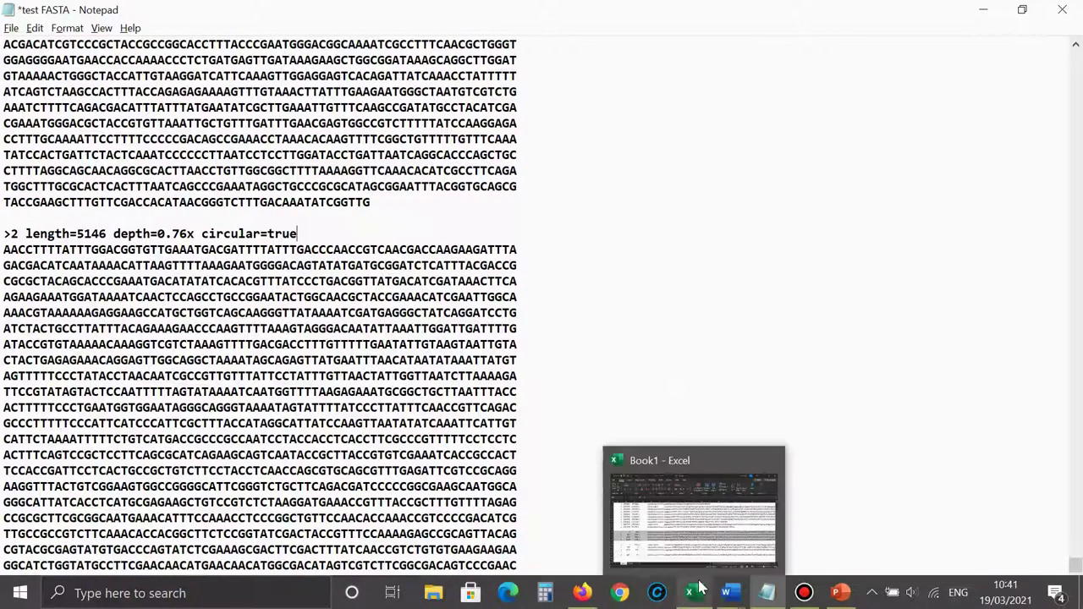
left_click(687, 499)
left_click_drag(11, 299, 14, 364)
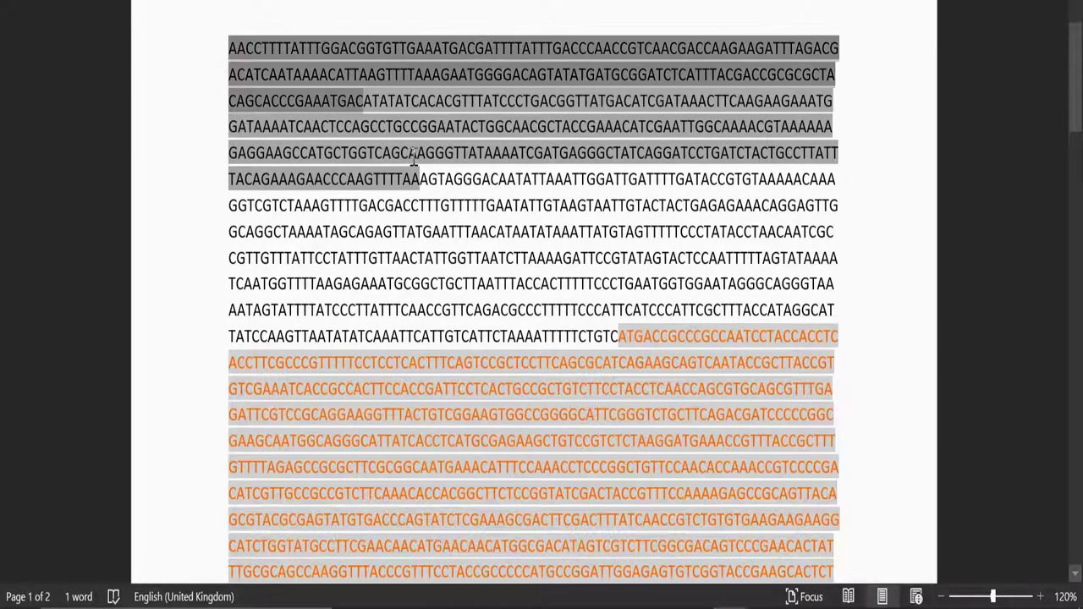
- Select the first gene's stretch from the sequence start to …GTTTTAA, then return to Excel
left_click_drag(415, 157, 419, 181)
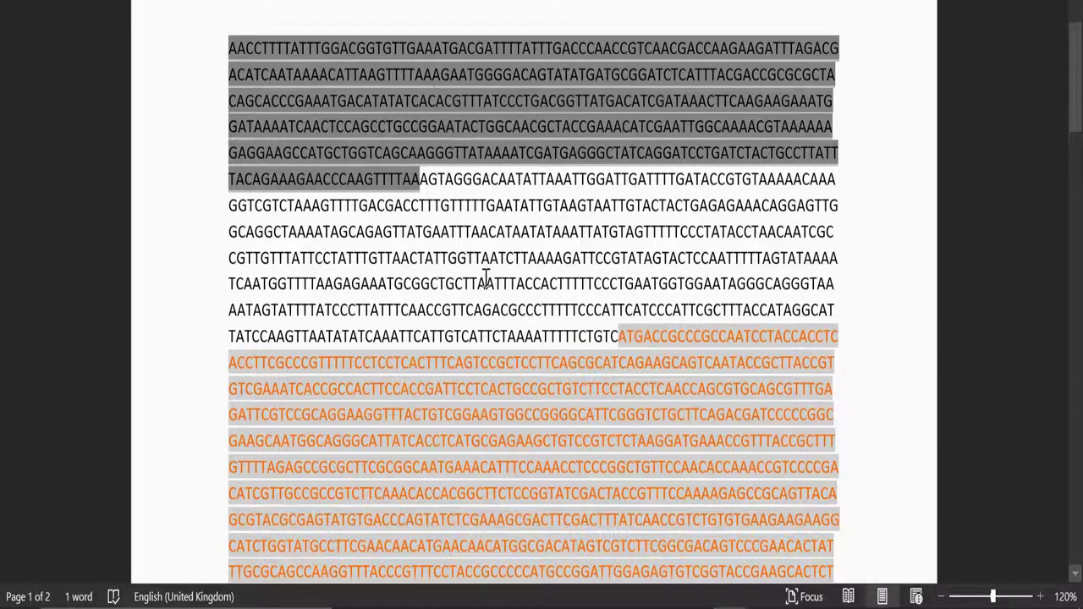
scroll(486, 279, "down", 2)
scroll(486, 279, "up", 2)
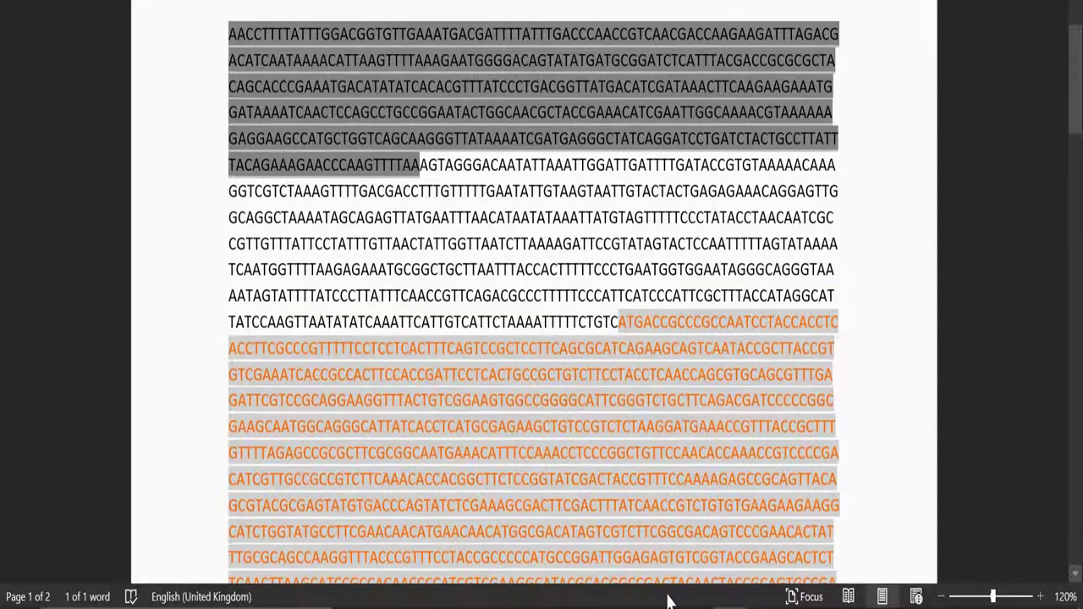
mouse_move(684, 592)
left_click(692, 470)
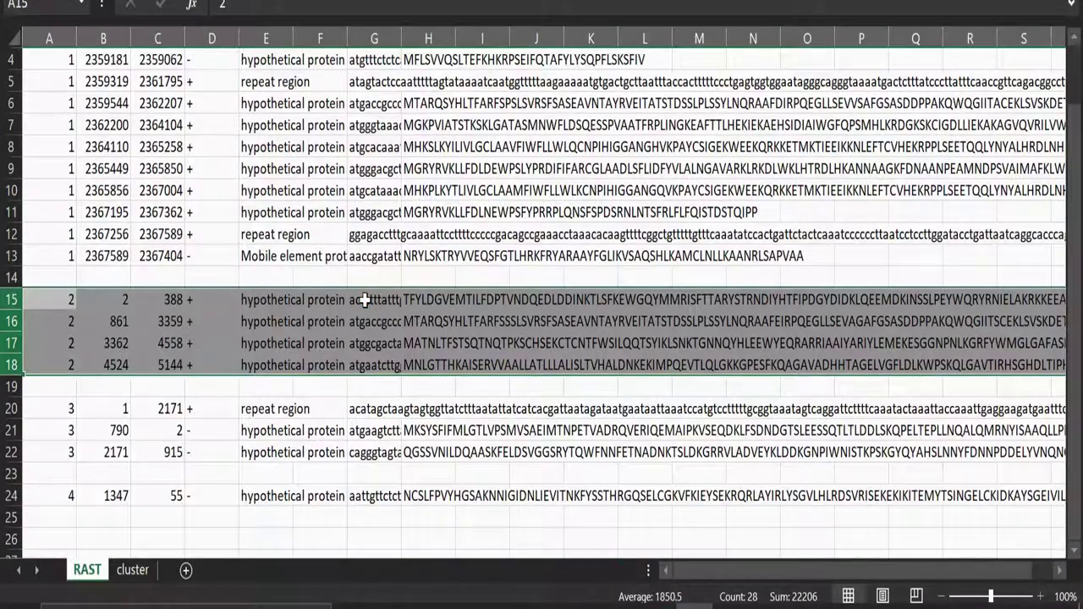
- Copy the opening bases of cell G15's gene sequence from the formula bar
left_click(364, 299)
left_click_drag(218, 5, 286, 5)
right_click(281, 5)
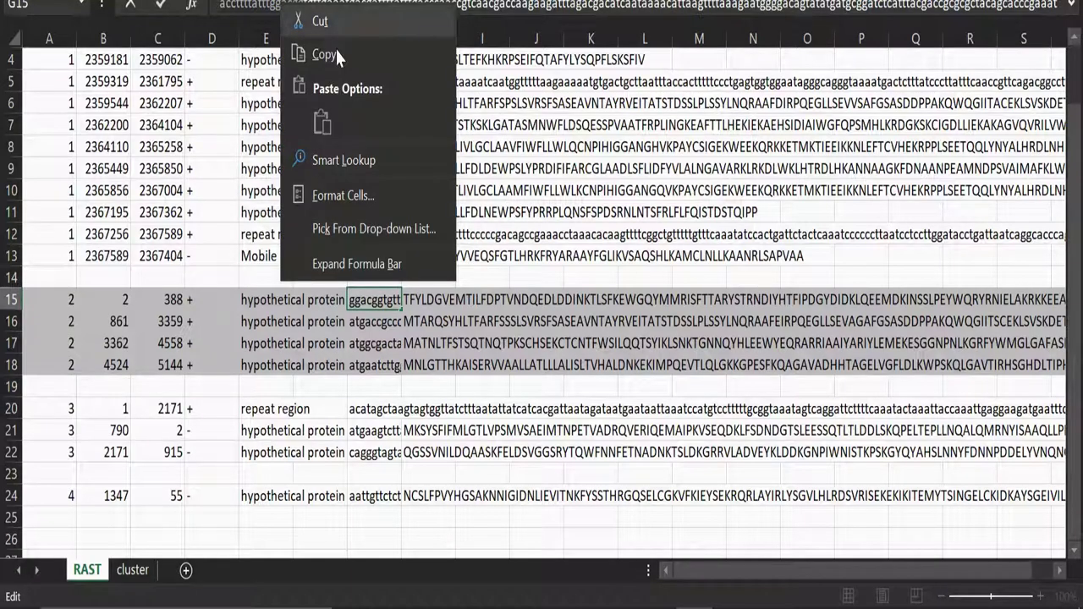
left_click(335, 47)
- Search the circular Word document for the copied bases accttttatttggacgg
mouse_move(728, 587)
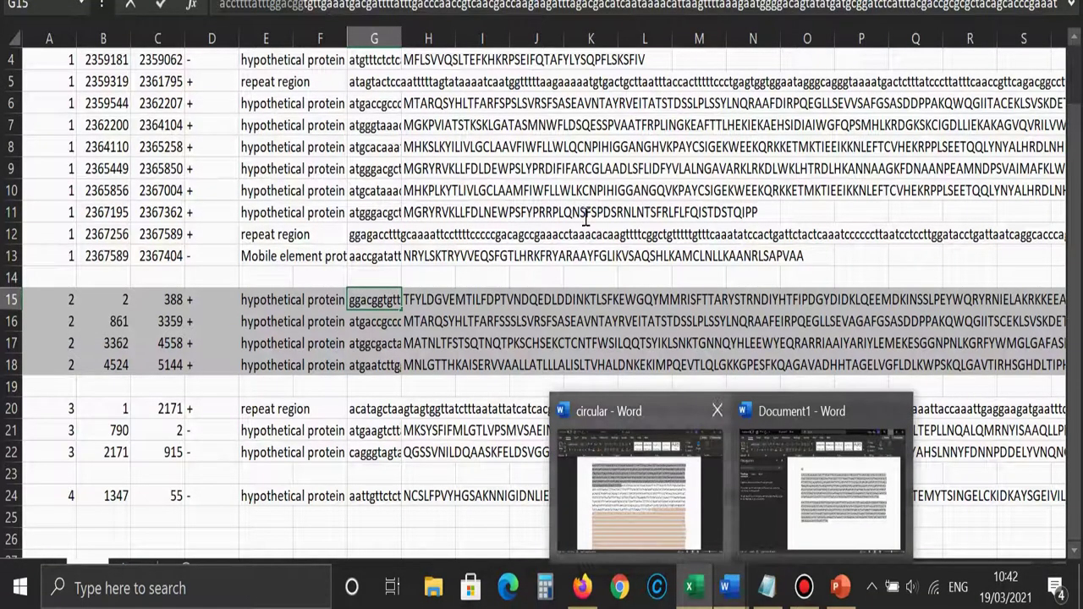
left_click(662, 477)
key("ctrl+f")
key("ctrl+v")
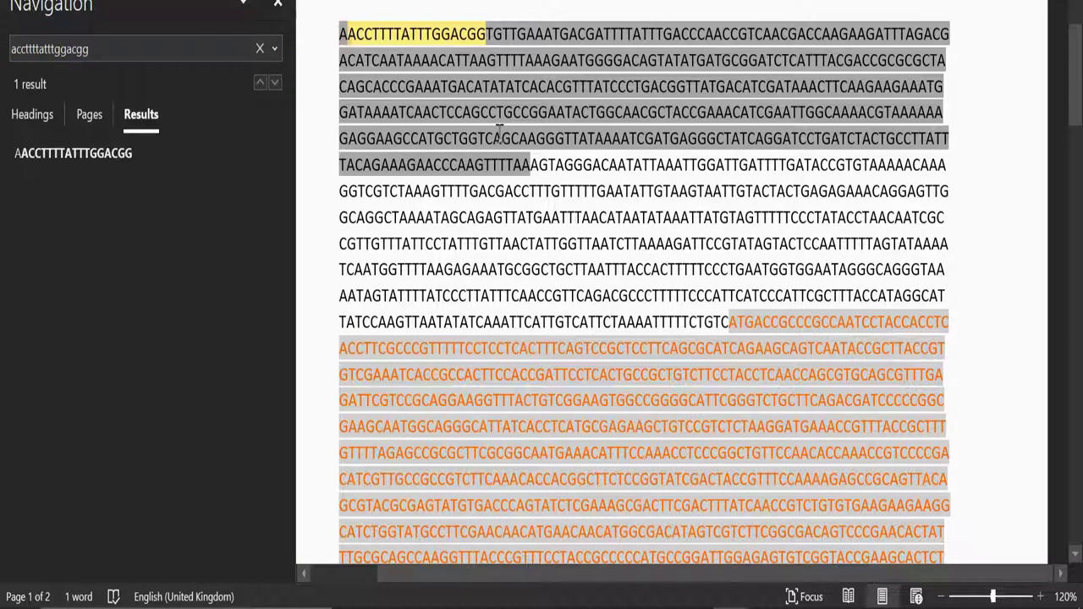
- Select the first gene's span from the match through the orange gene region
left_click_drag(340, 33, 533, 169)
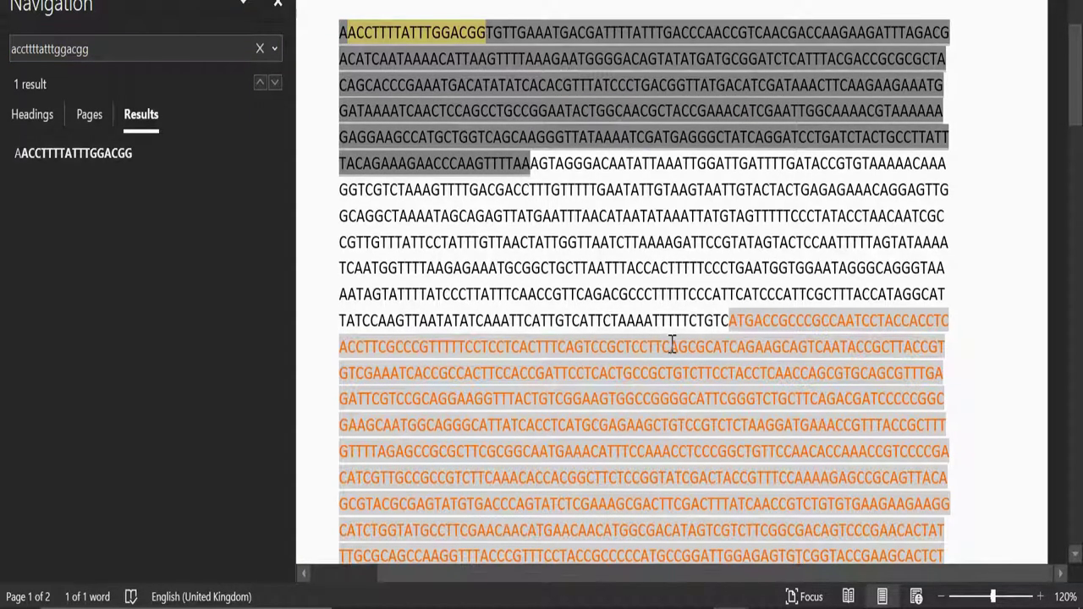
scroll(657, 296, "down", 1)
scroll(657, 296, "down", 1)
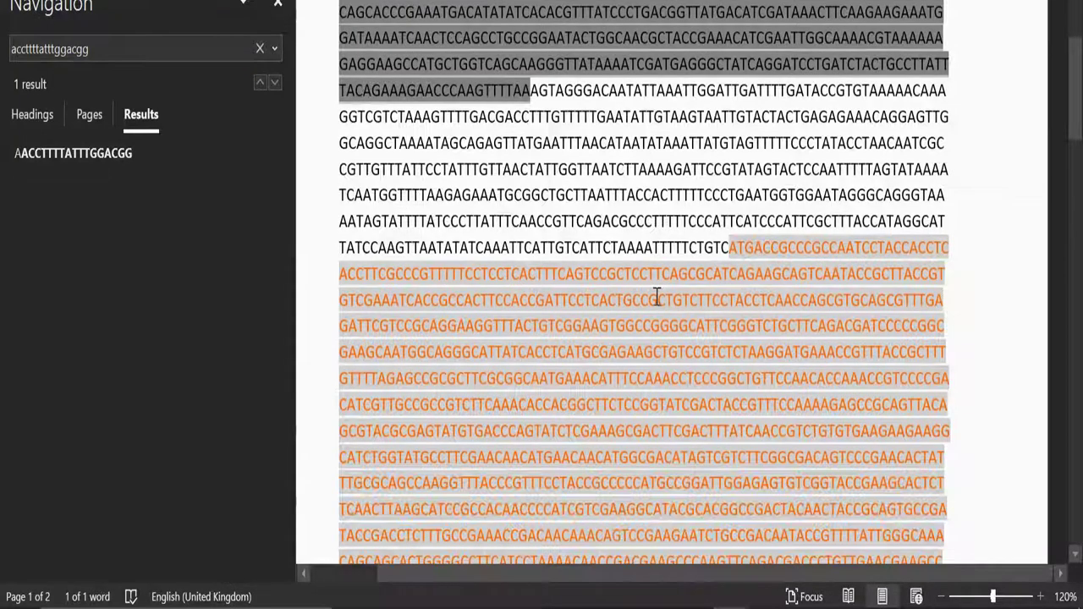
scroll(460, 106, "up", 3)
scroll(730, 237, "down", 2)
left_click_drag(729, 155, 794, 443)
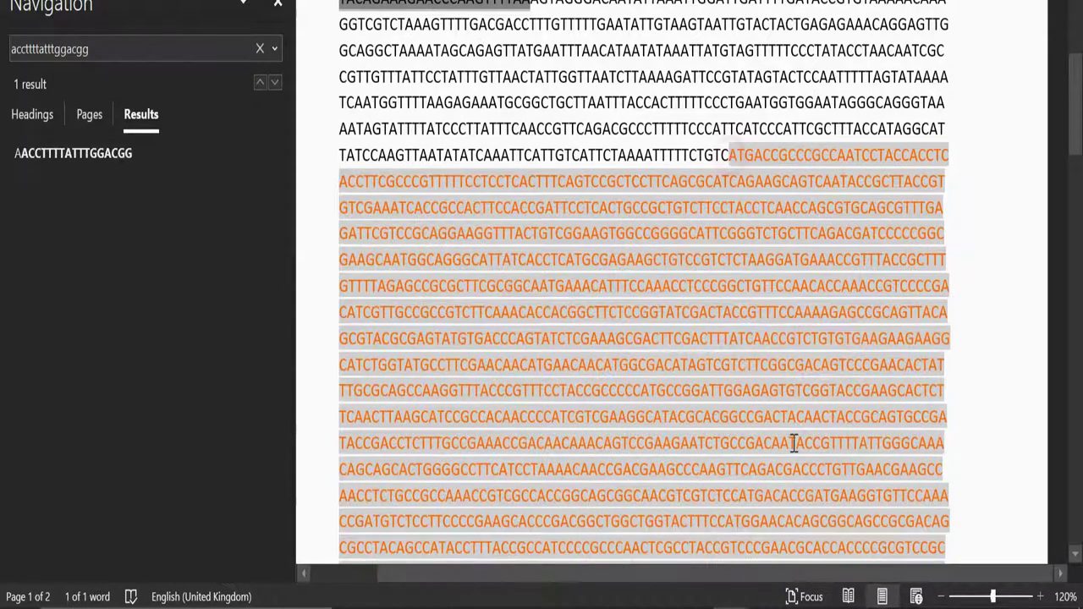
left_click_drag(809, 546, 345, 454)
left_click(345, 455)
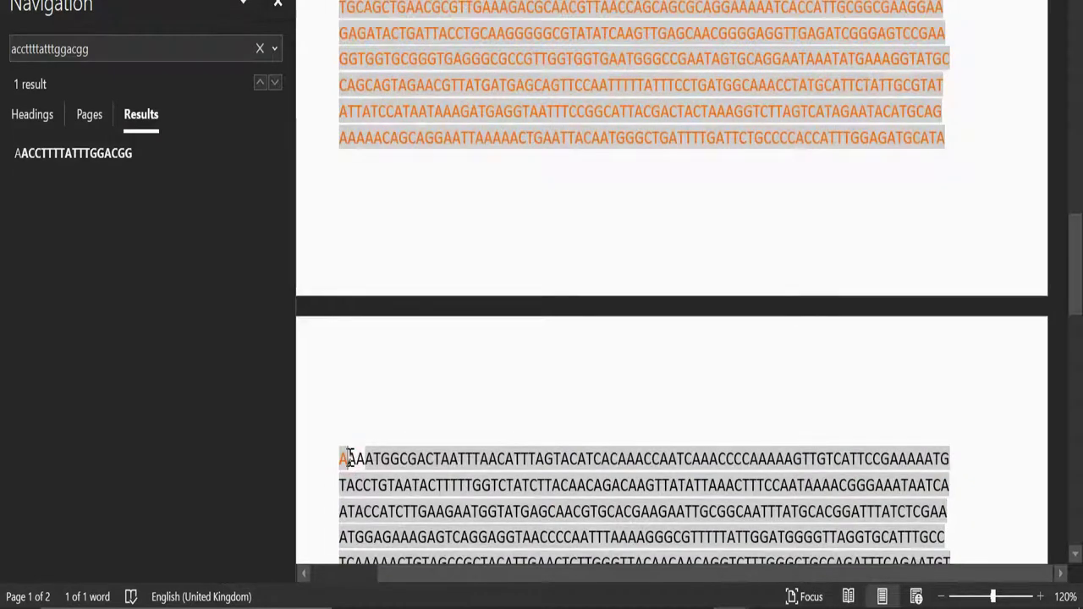
- Paste the orange gene sequence over the final ATGCCG gene, then check the AACCTTTTATTTGGACGG match on page 1
scroll(455, 436, "down", 7)
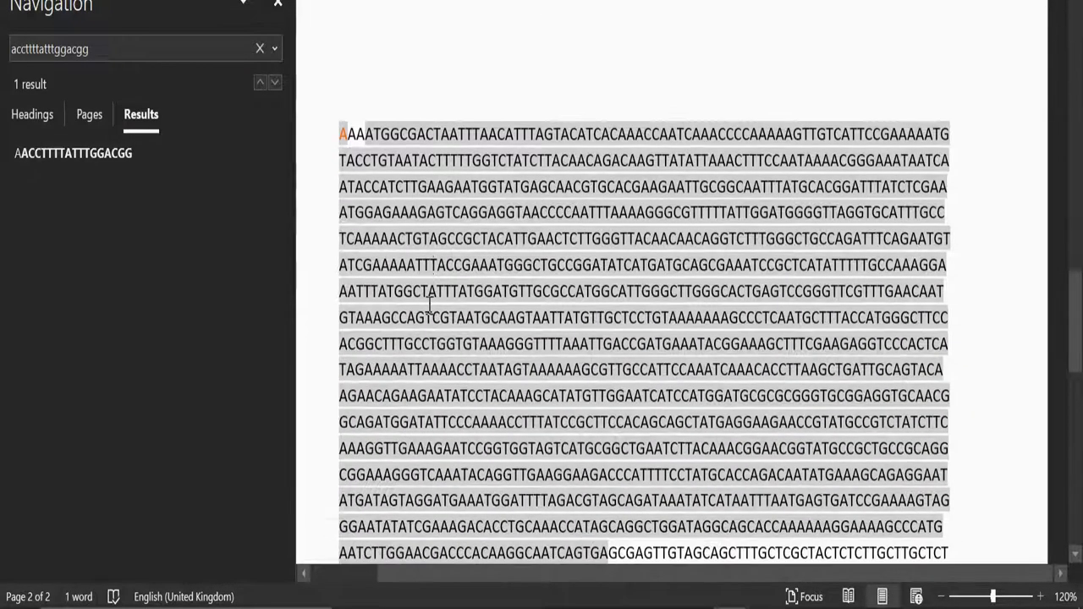
scroll(706, 246, "down", 2)
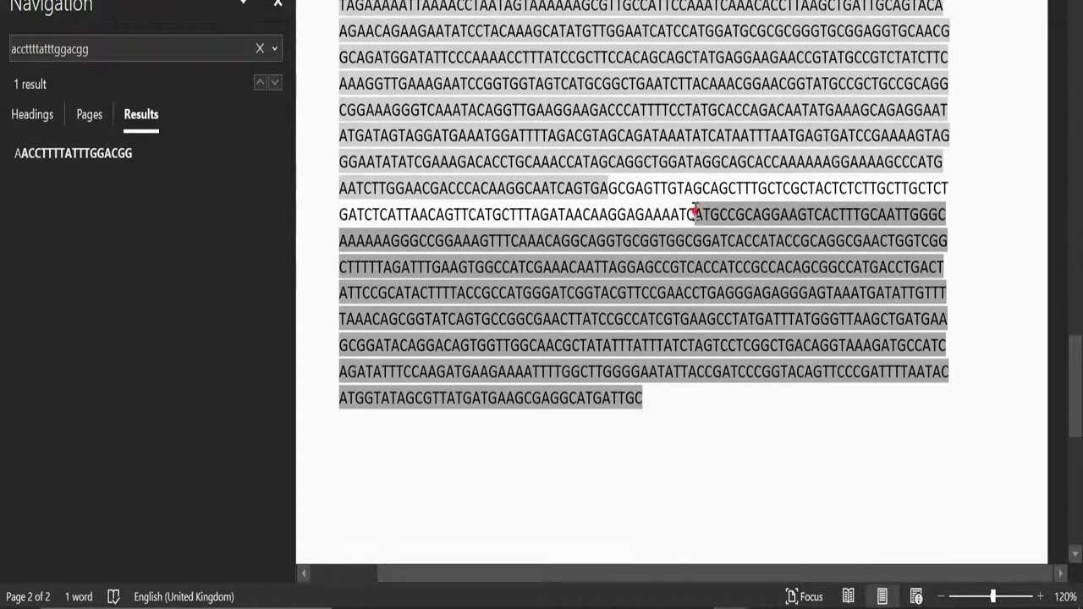
left_click_drag(694, 212, 648, 394)
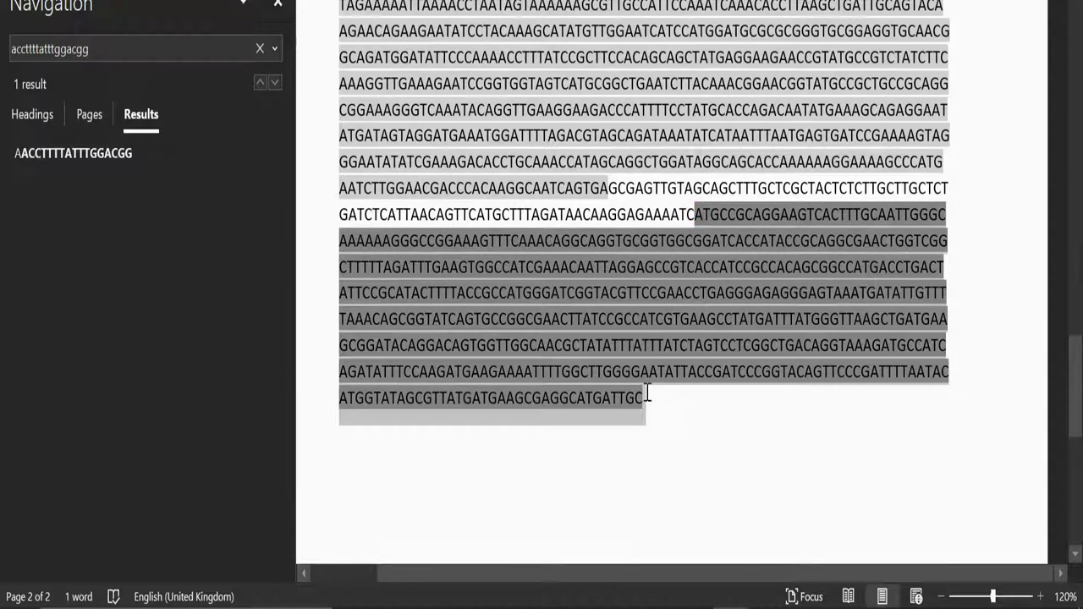
key("ctrl+v")
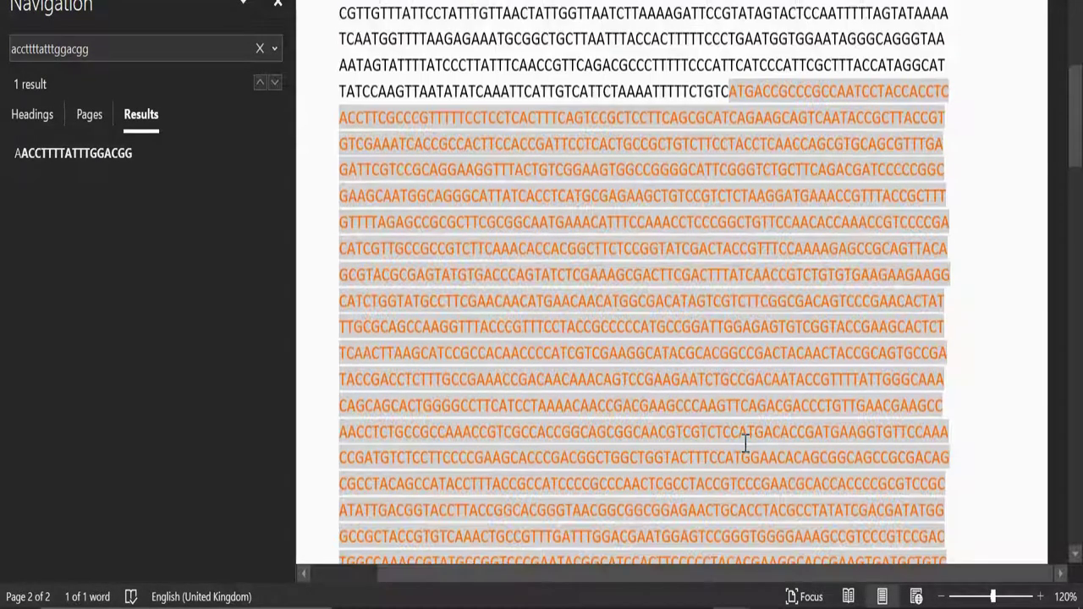
scroll(745, 442, "up", 4)
left_click(621, 340)
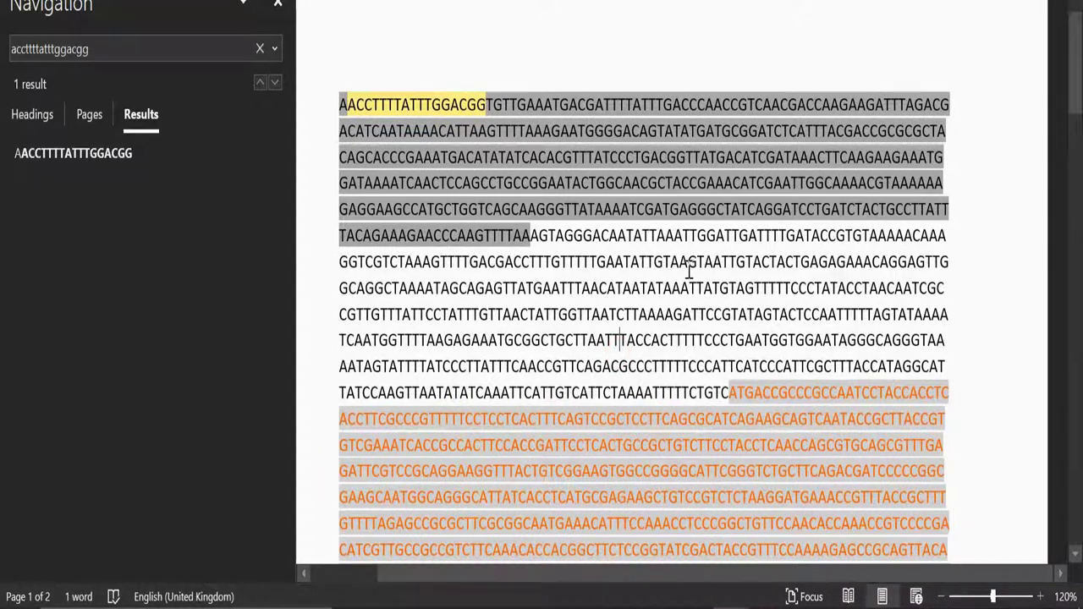
left_click(277, 4)
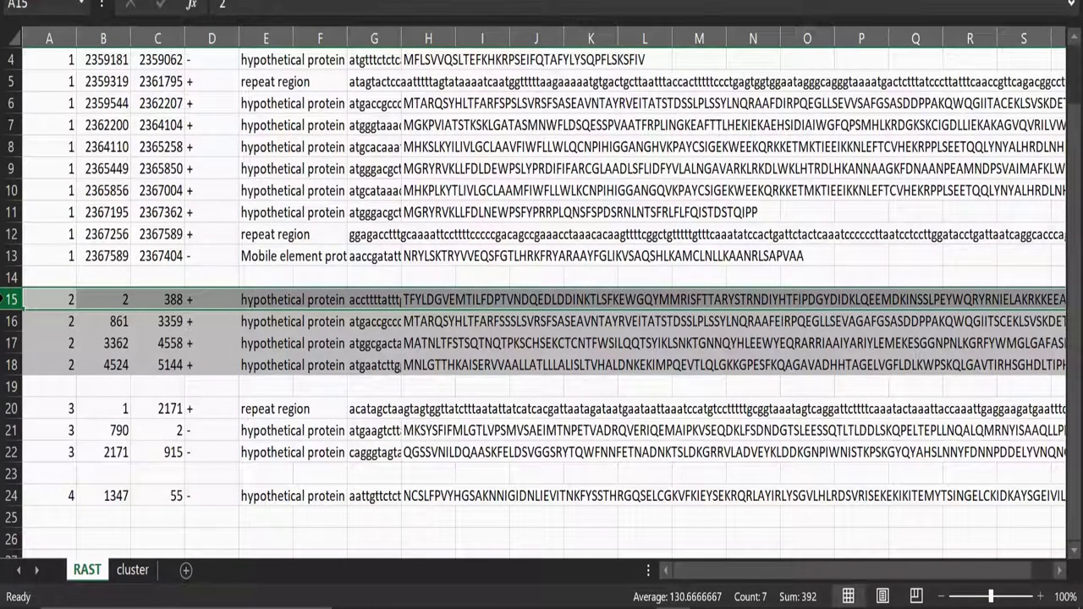
- Select rows 15 and 18, check row 15's strand, and read the full G18 and G15 sequences
left_click(12, 363, "ctrl")
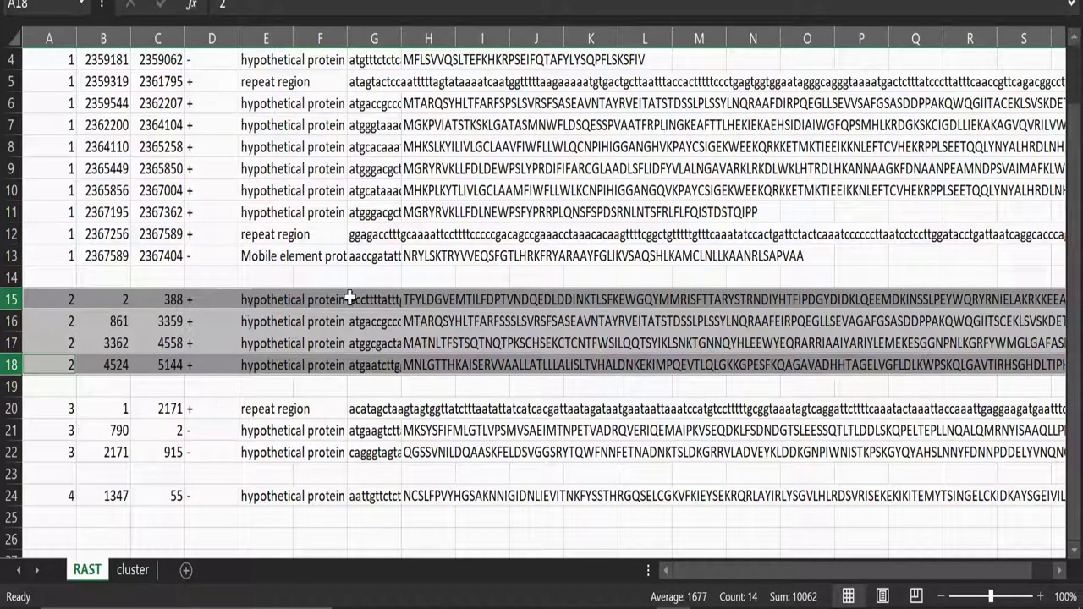
left_click(363, 365)
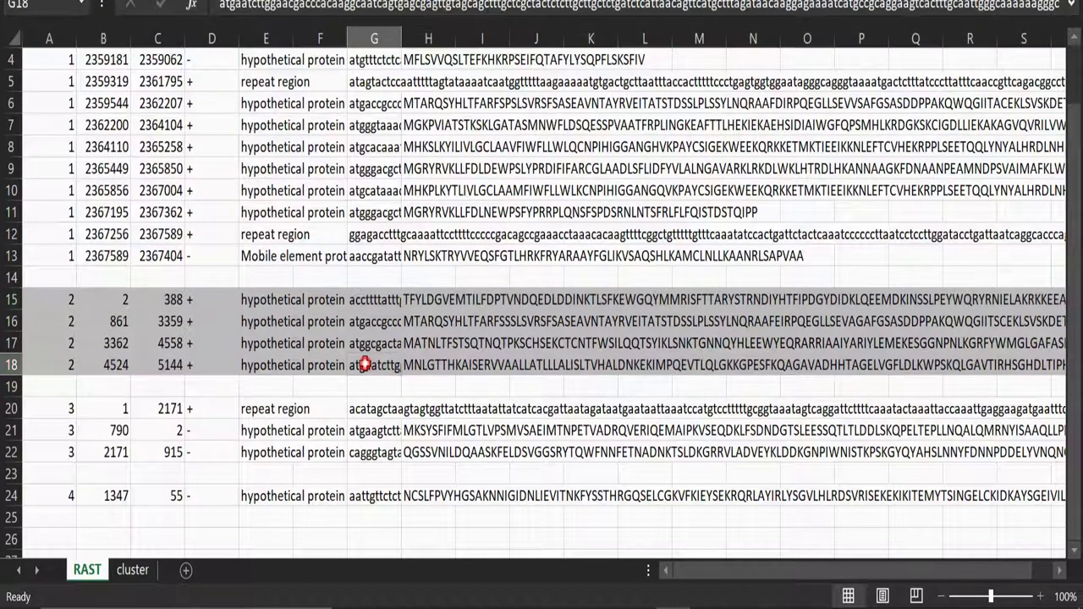
left_click(362, 300)
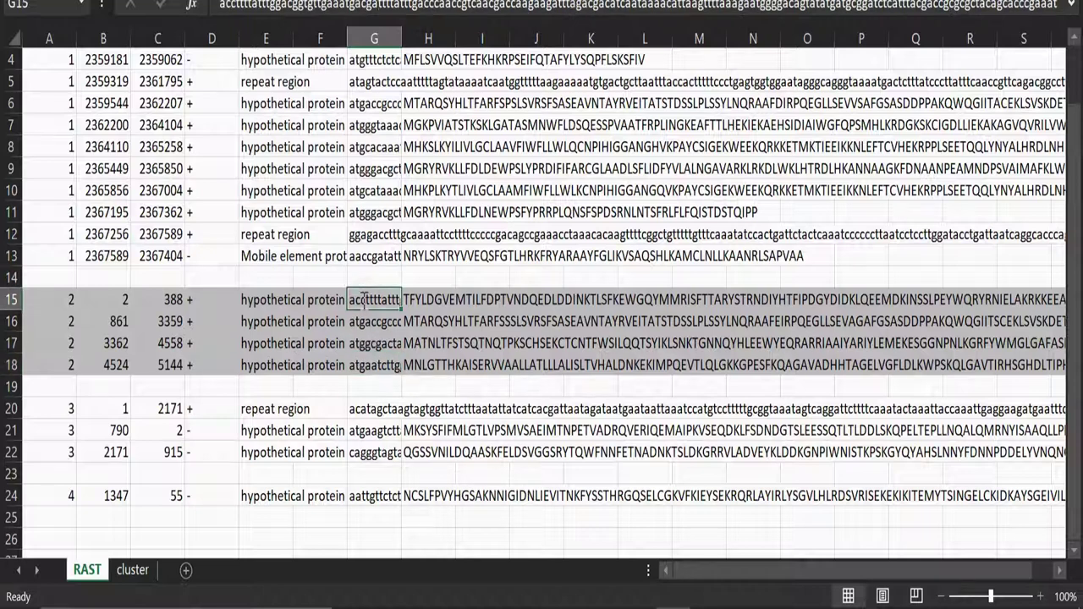
left_click(205, 296)
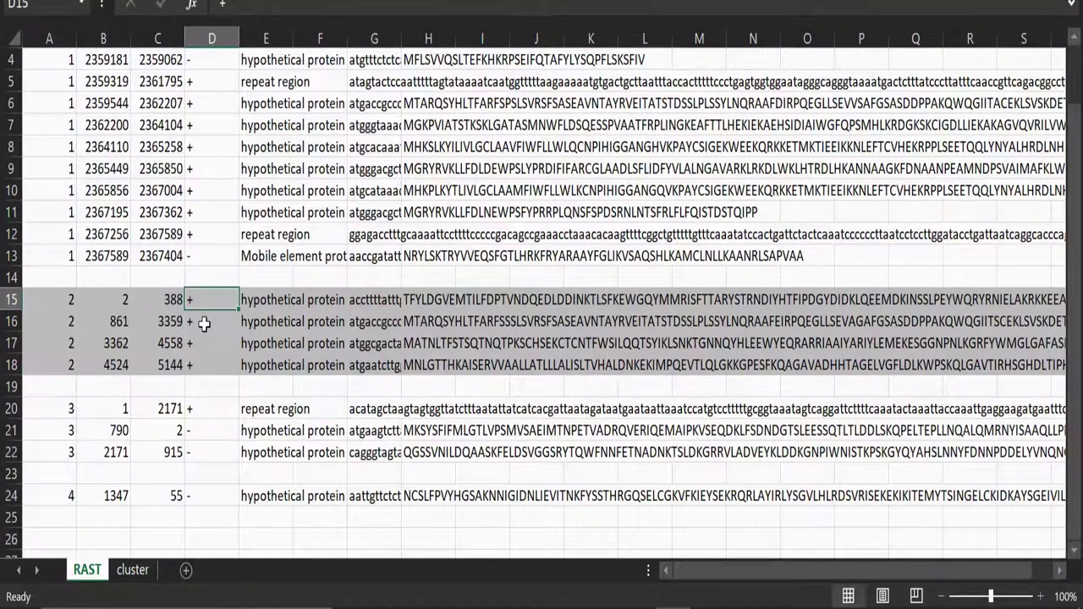
left_click(360, 365)
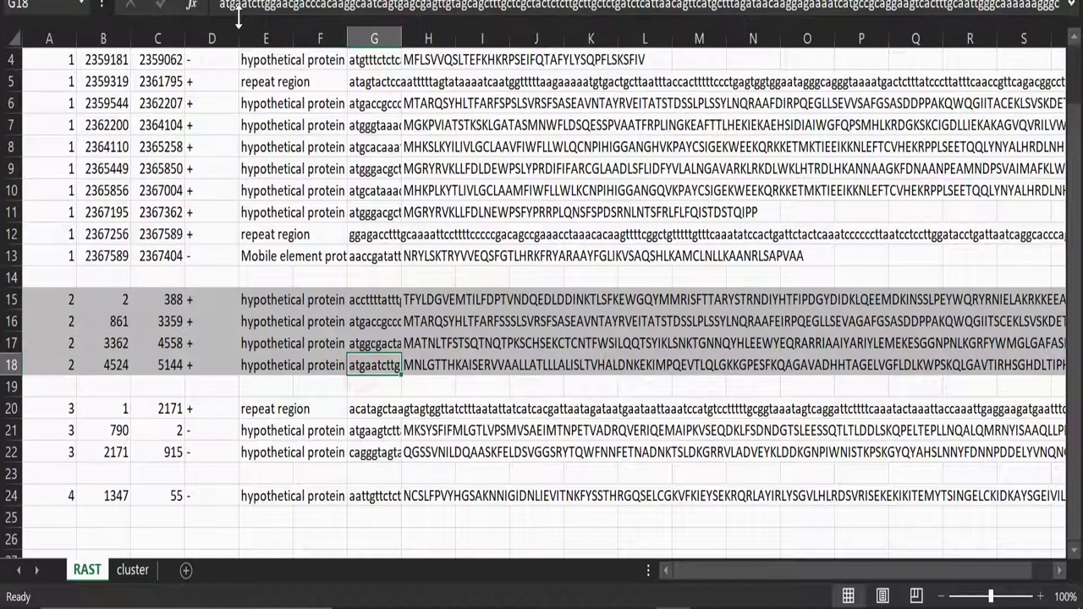
double_click(374, 367)
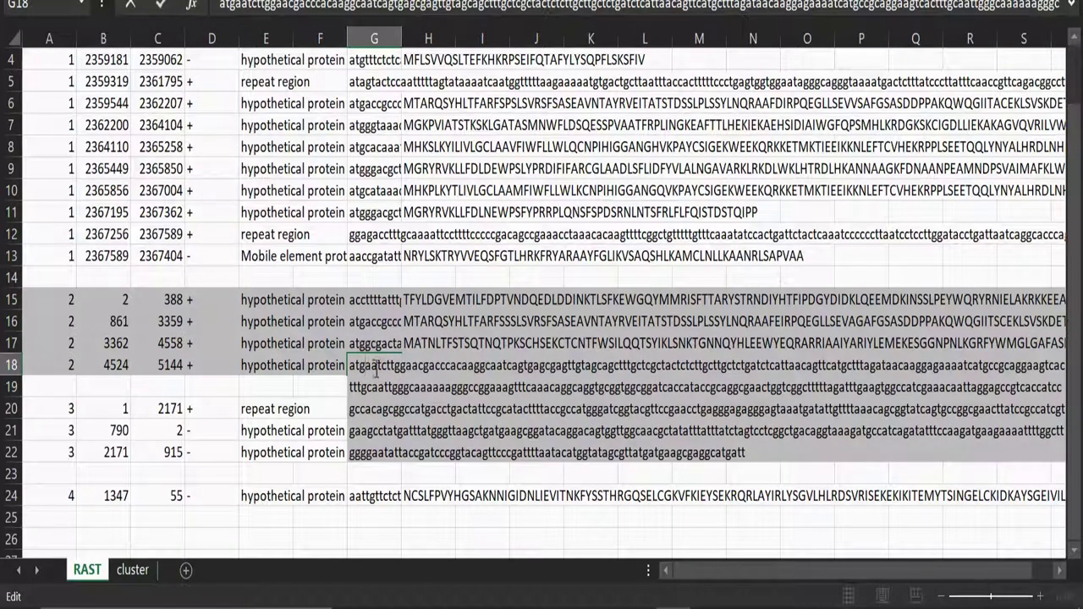
left_click(349, 365)
left_click(366, 298)
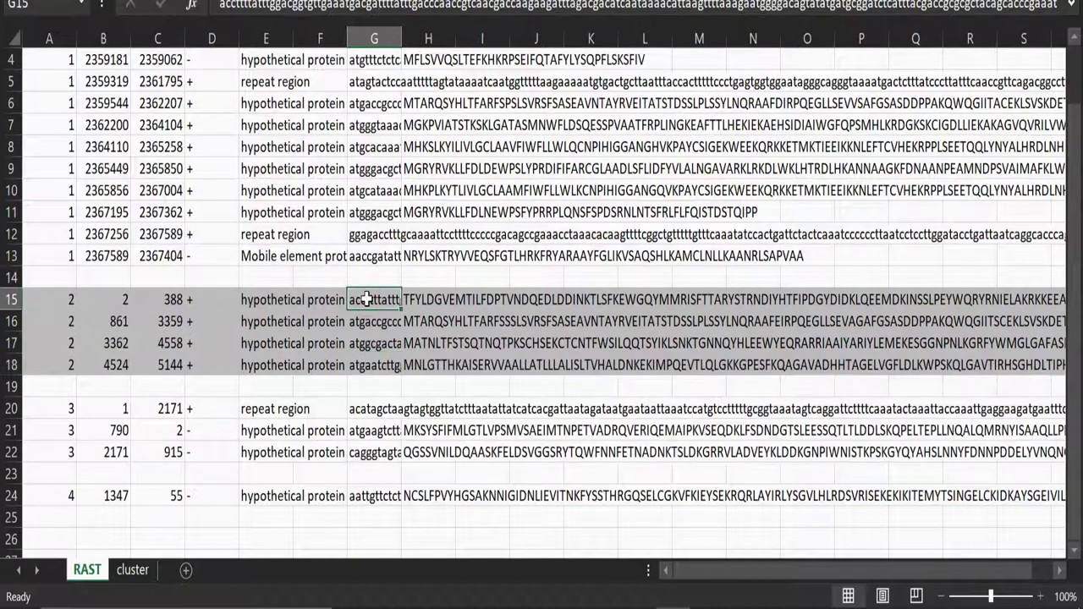
double_click(366, 298)
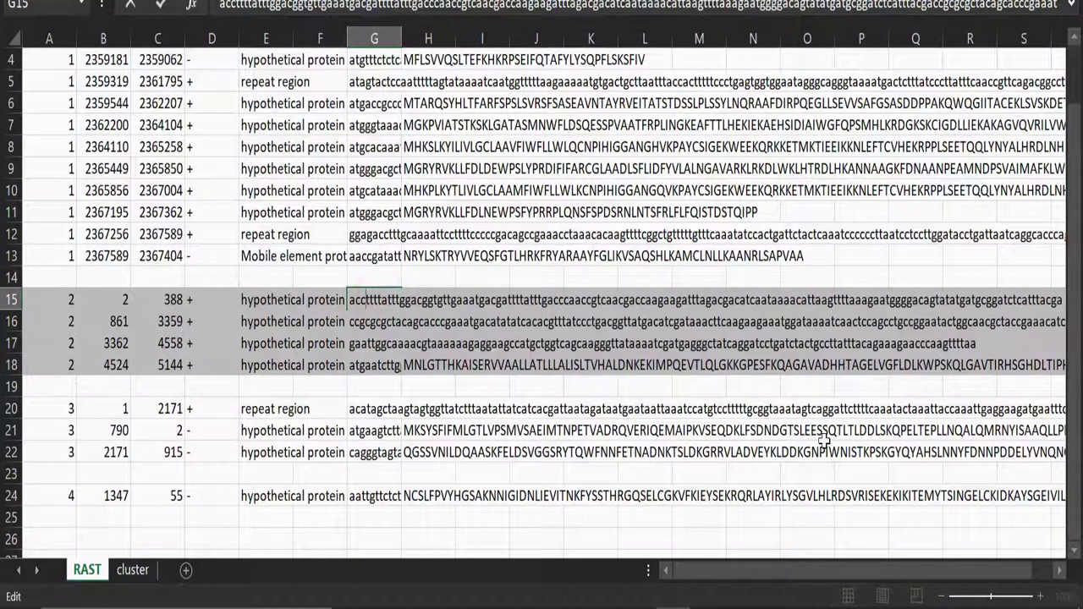
left_click(975, 345)
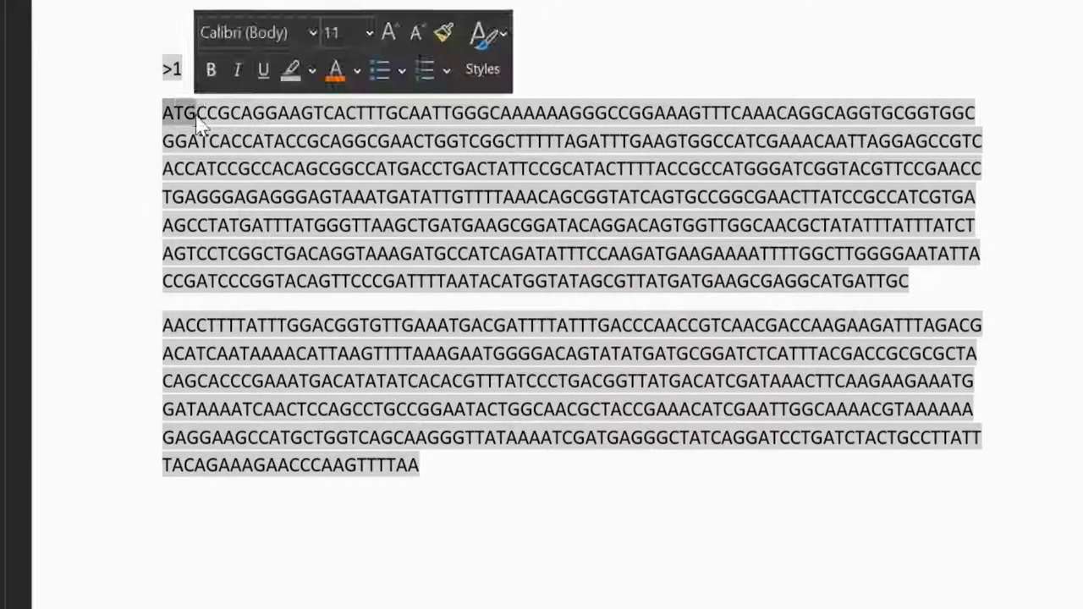
- Copy the whole joined sequence under >1, ending in the TAA stop codon
left_click_drag(420, 464, 388, 464)
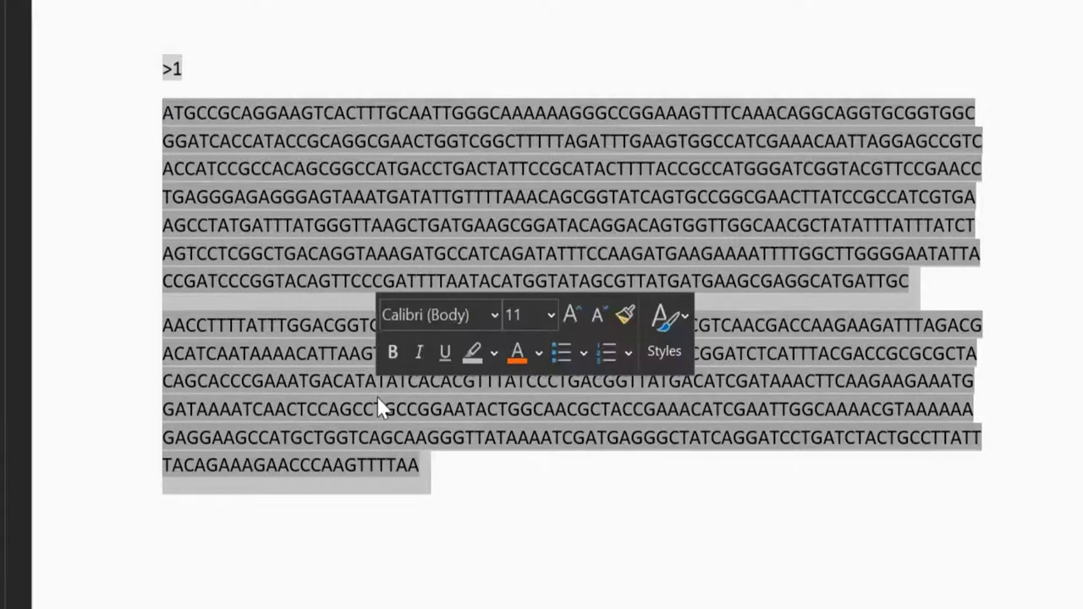
right_click(381, 408)
left_click(454, 19)
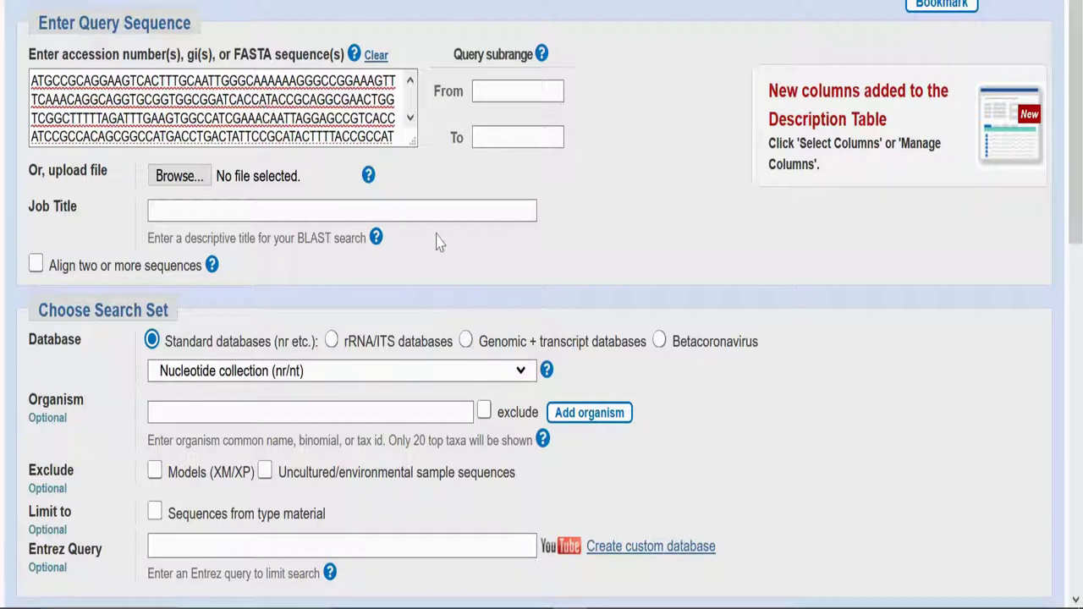
- Scroll to the end of the Neisseria mucosa alignment and highlight the final TAA
scroll(438, 241, "down", 3)
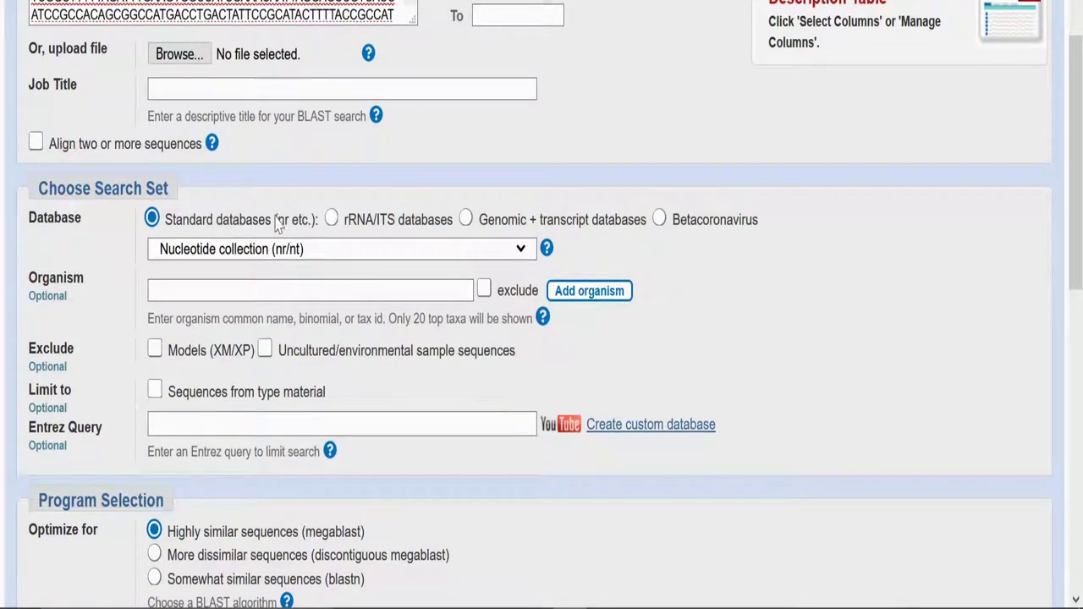
scroll(356, 316, "down", 4)
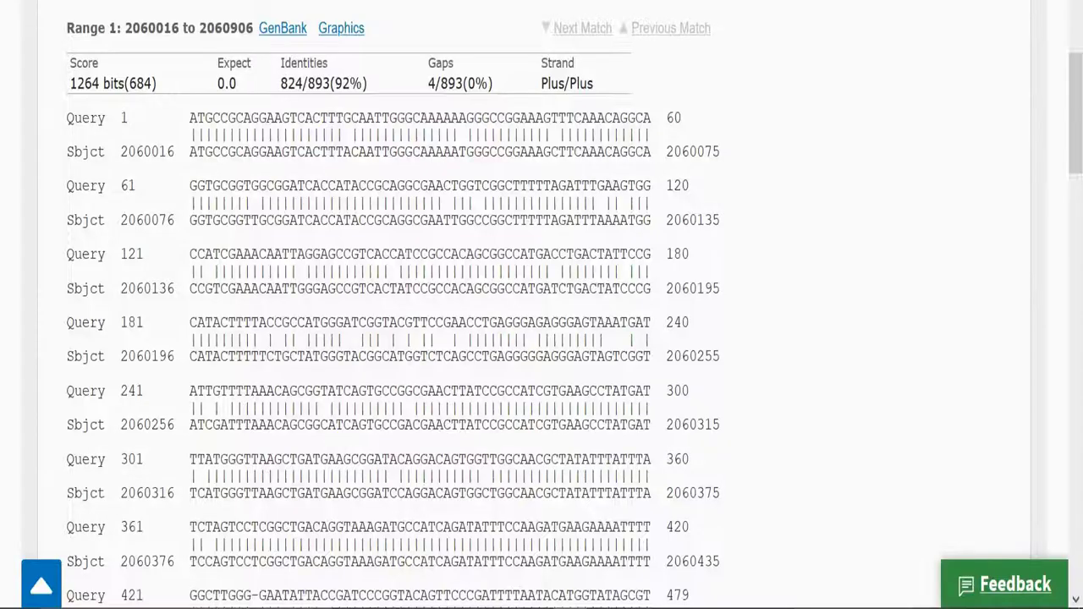
scroll(293, 108, "up", 3)
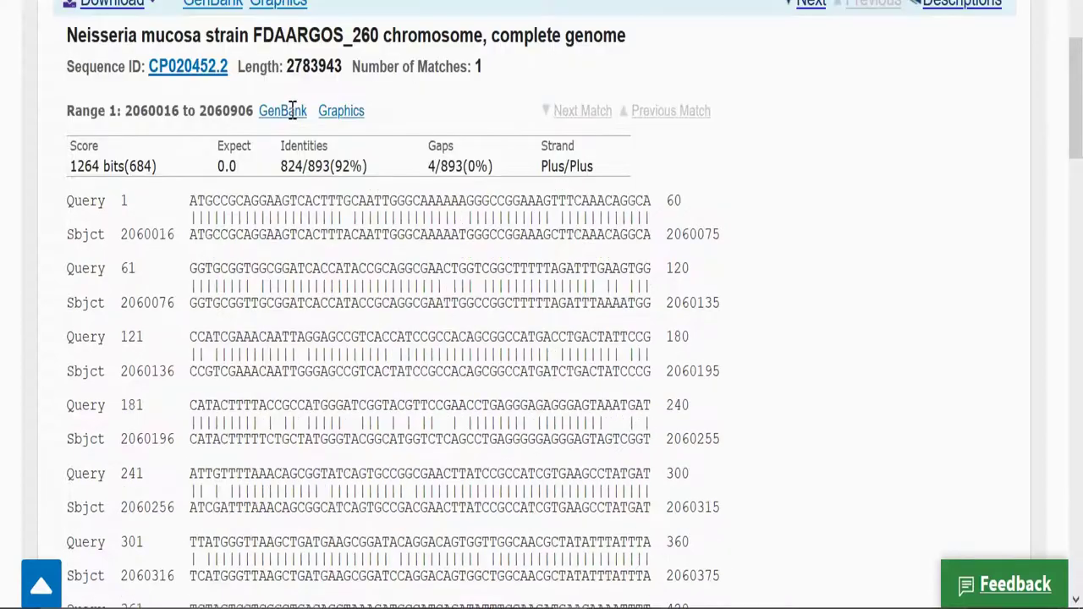
scroll(293, 118, "down", 3)
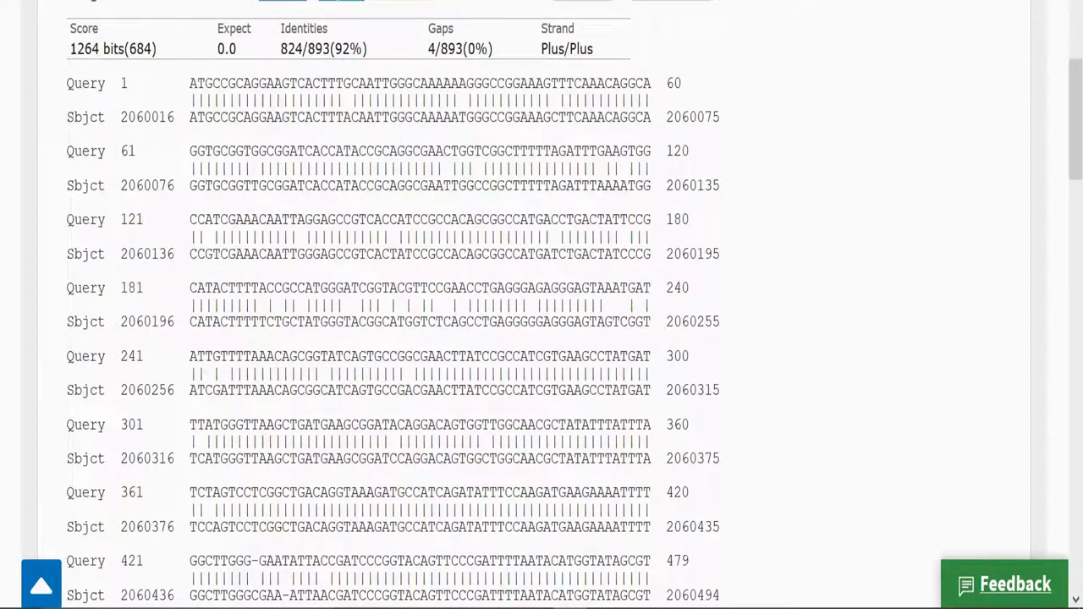
scroll(123, 53, "down", 1)
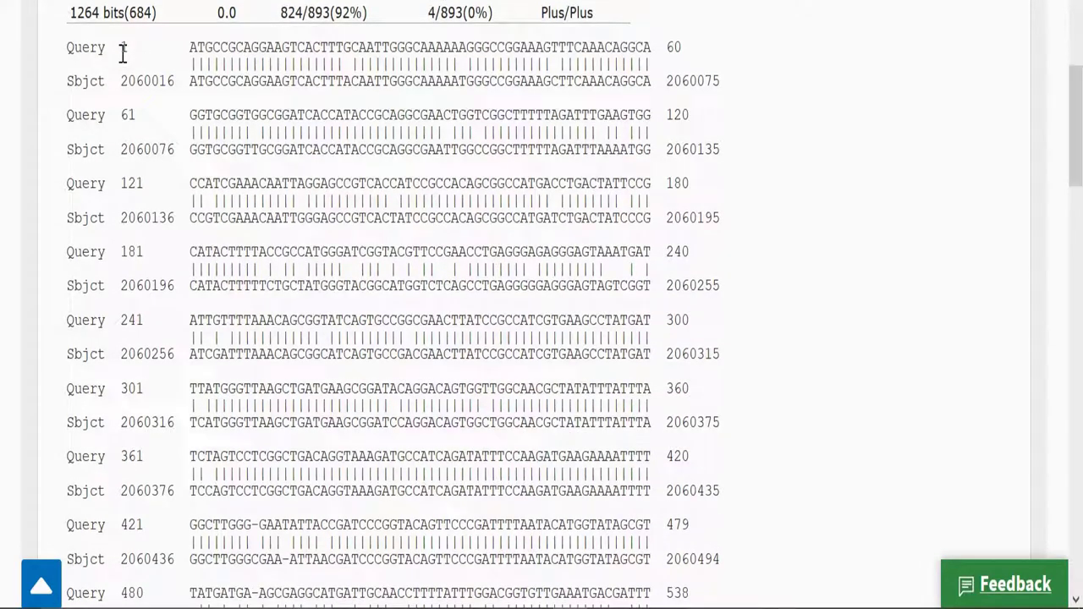
scroll(277, 107, "down", 1)
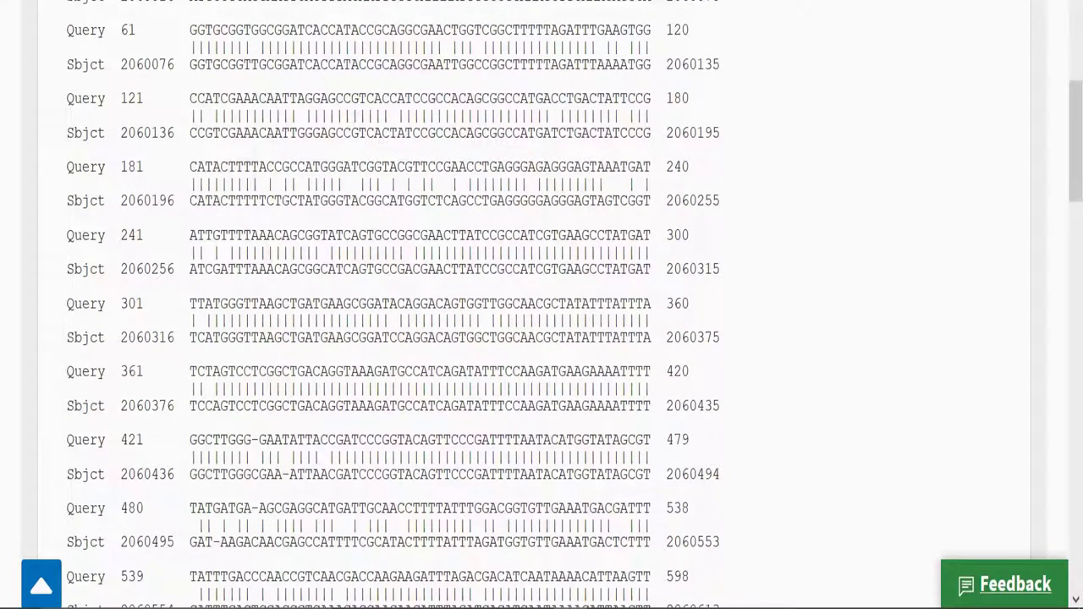
scroll(574, 383, "down", 6)
left_click_drag(574, 385, 597, 382)
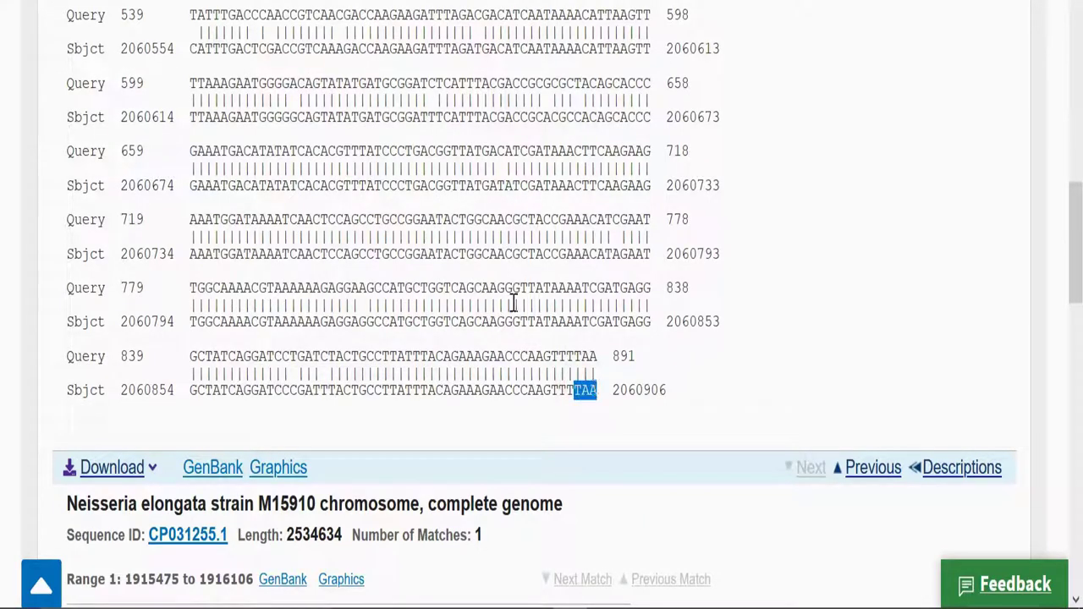
- Review the 1–891 alignment: 92% identity (824/893), E-value 0.0
scroll(457, 271, "up", 8)
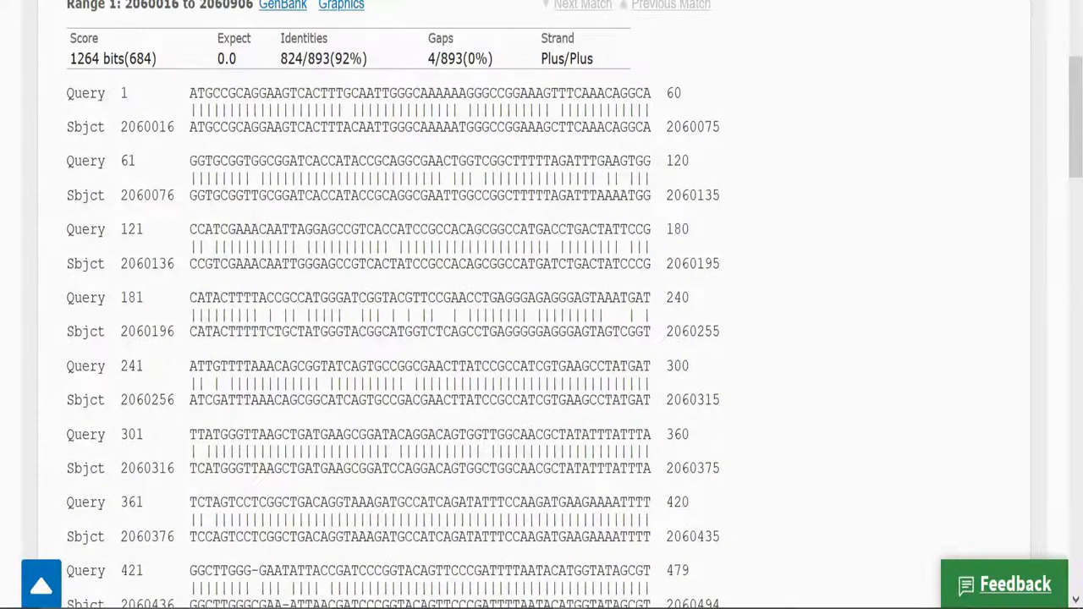
scroll(338, 241, "down", 1)
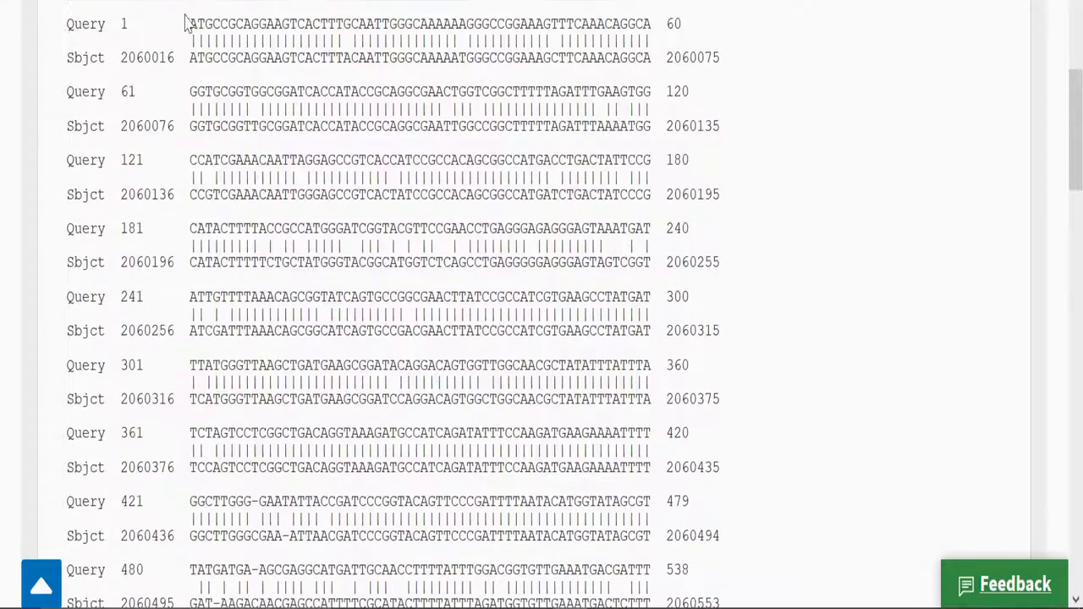
scroll(537, 419, "down", 1)
scroll(537, 419, "down", 10)
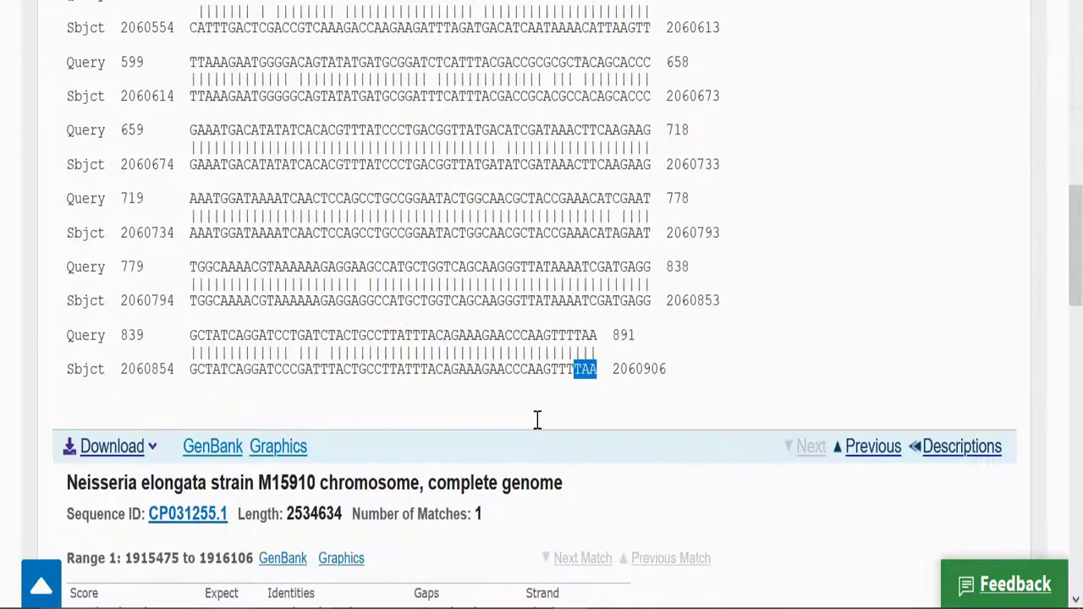
scroll(556, 272, "up", 5)
scroll(556, 272, "up", 5)
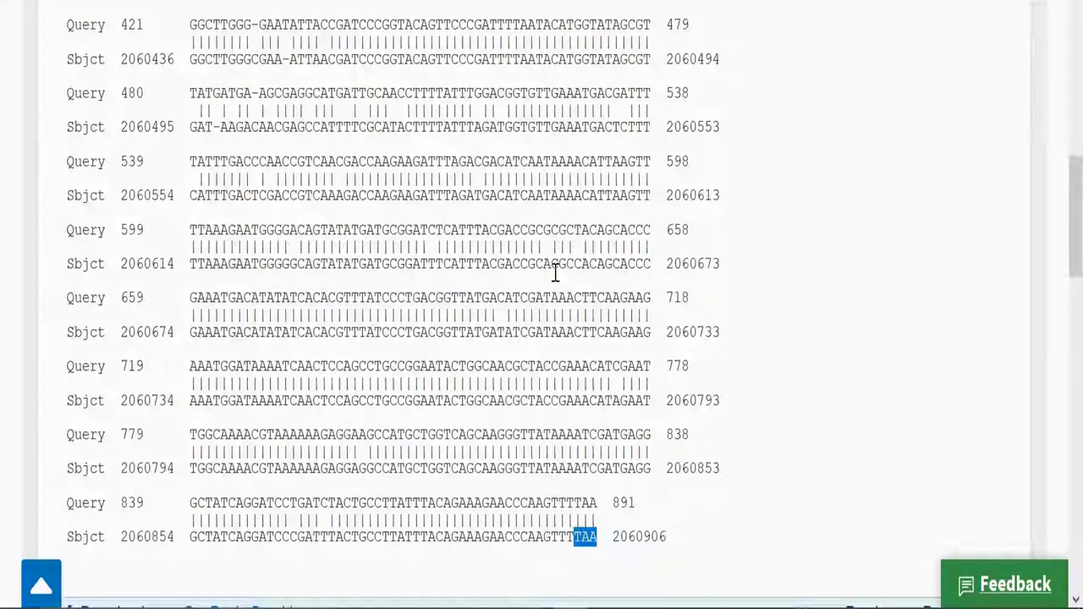
scroll(556, 273, "up", 2)
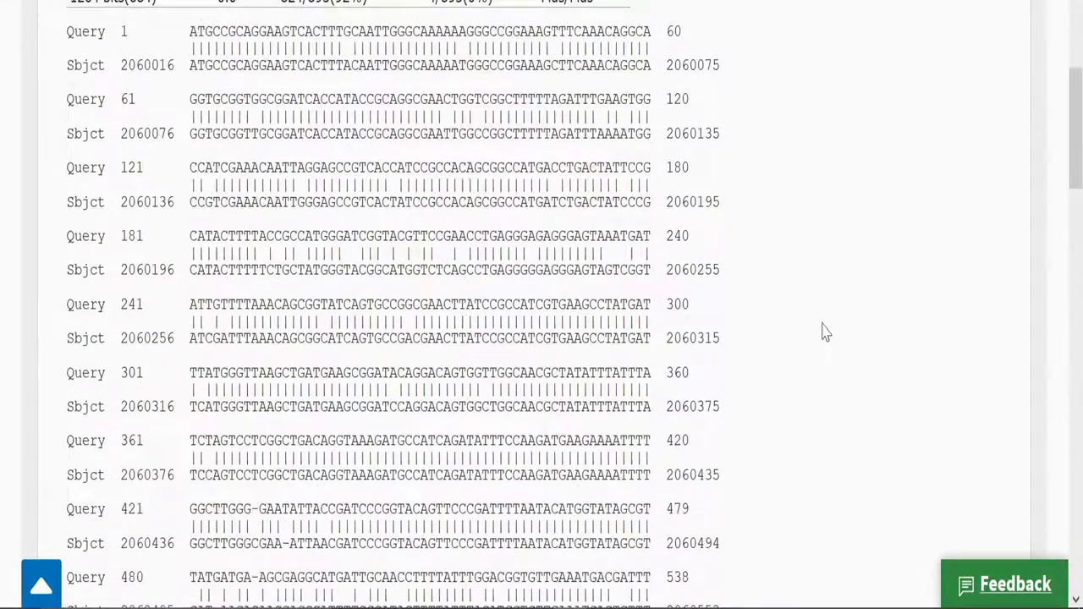